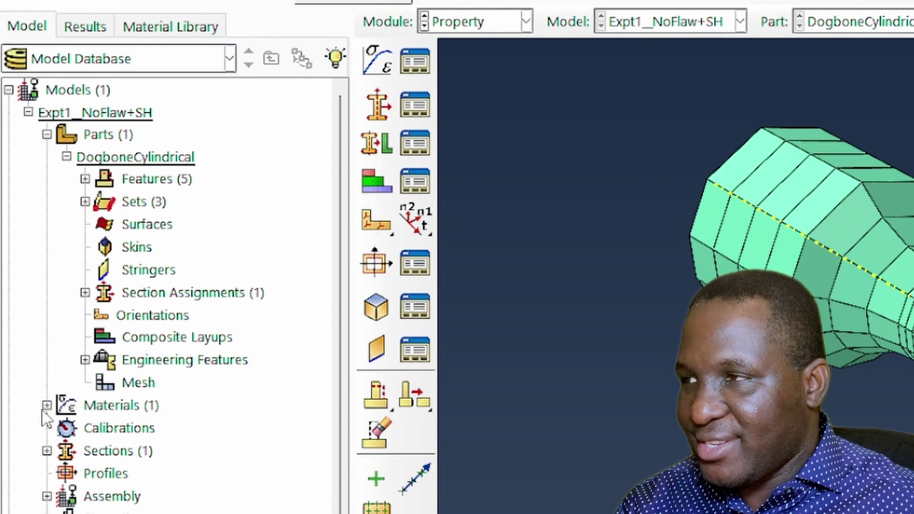
Inspect AISI_Steel_SH: elastic 210000 / 0.33 and Johnson-Cook hardening (A 305, B 1161, n 0.61, m 0.517)
{"action": "double_click", "coordinate": [114, 428]}
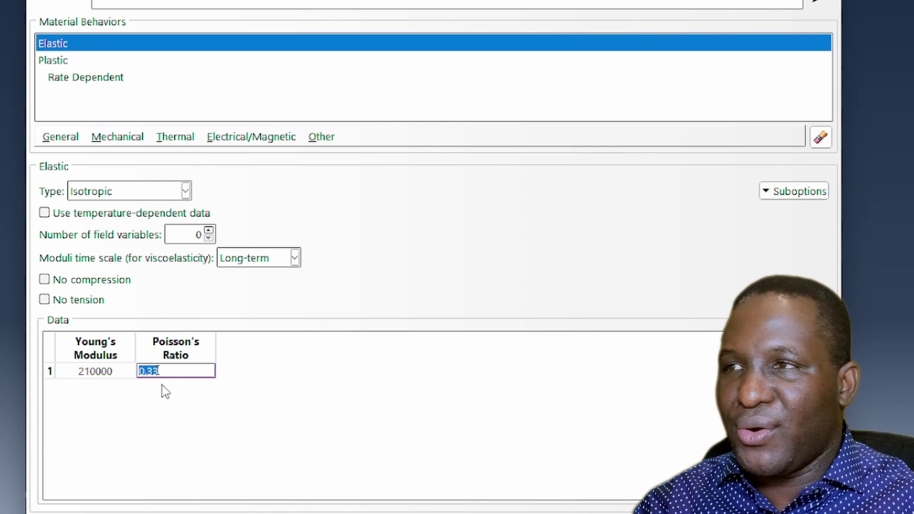
{"action": "left_click", "coordinate": [62, 64]}
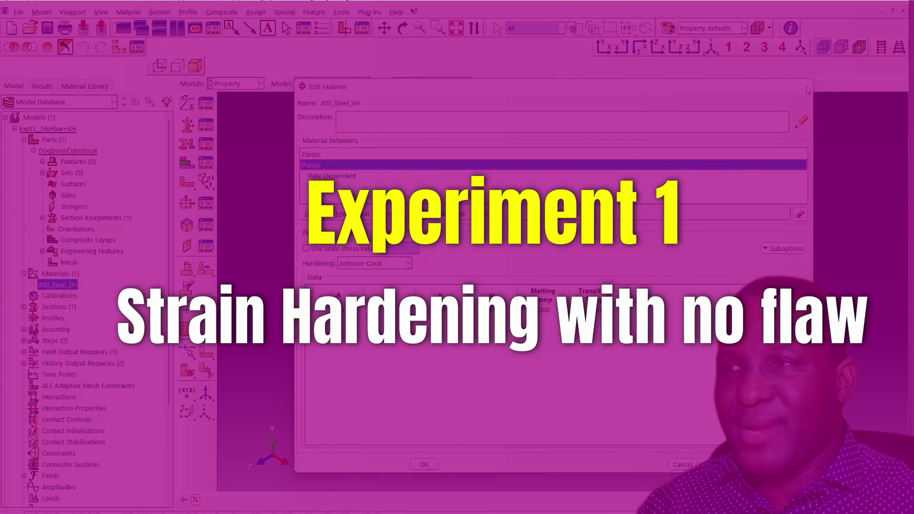
Close the material editor and review the GSHO history output request on the gauge section
{"action": "left_click", "coordinate": [808, 88]}
{"action": "left_click", "coordinate": [68, 151]}
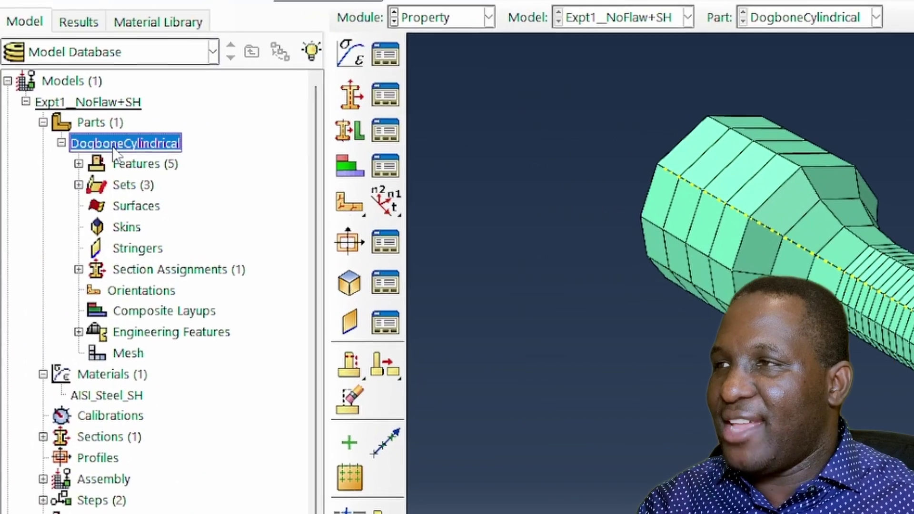
{"action": "left_click", "coordinate": [64, 151]}
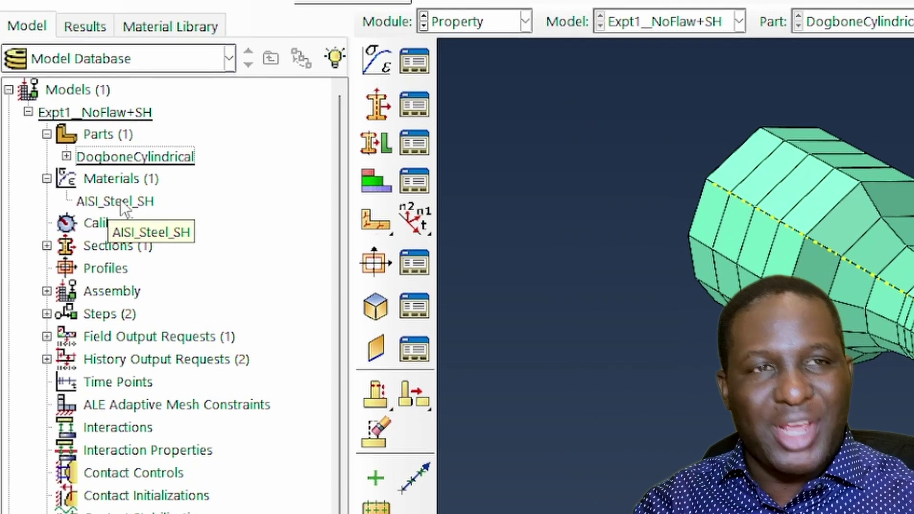
{"action": "scroll", "coordinate": [186, 196], "scroll_direction": "down", "scroll_amount": 2}
{"action": "left_click", "coordinate": [47, 322]}
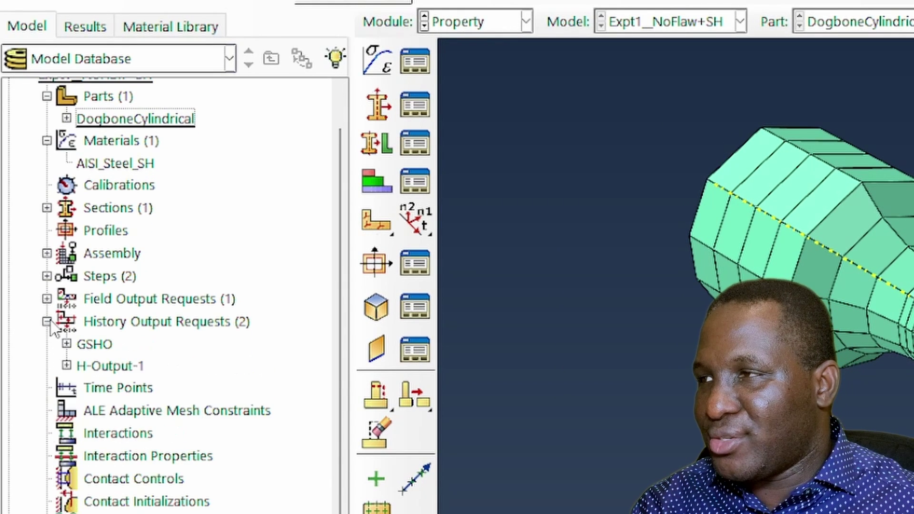
{"action": "double_click", "coordinate": [93, 344]}
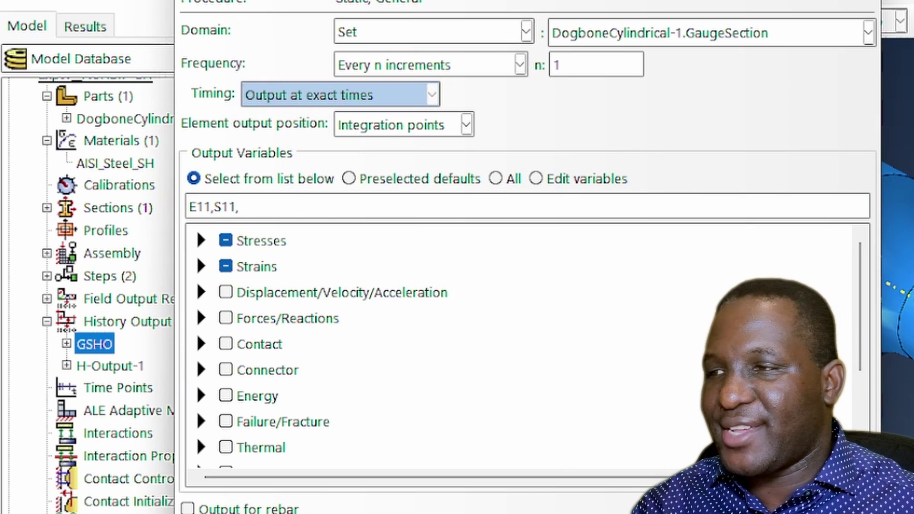
{"action": "left_click", "coordinate": [224, 512]}
Review the dispTensileLoad boundary condition on the dogbone specimen
{"action": "scroll", "coordinate": [280, 300], "scroll_direction": "down", "scroll_amount": 1}
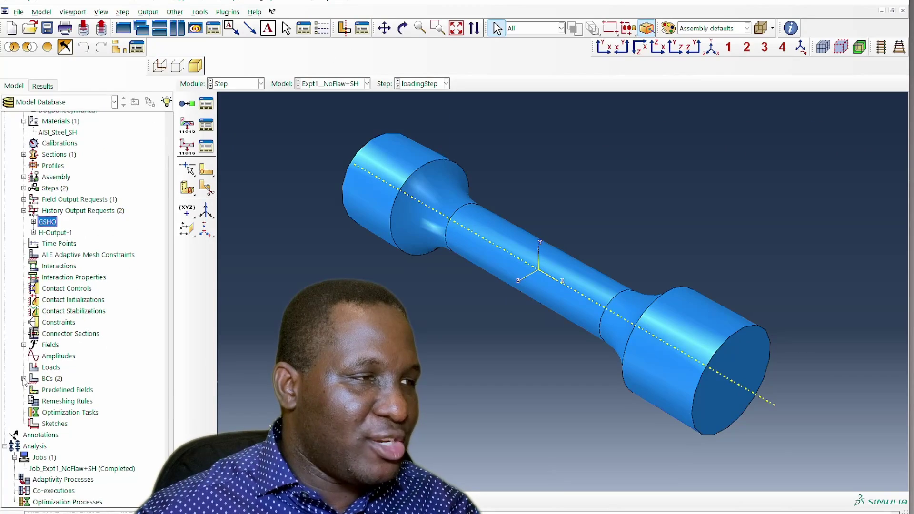
{"action": "left_click", "coordinate": [23, 380]}
{"action": "double_click", "coordinate": [65, 392]}
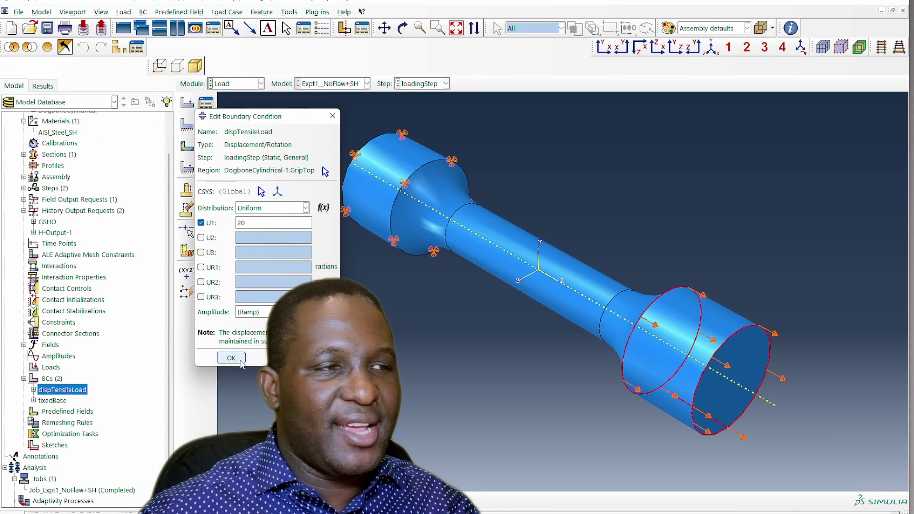
{"action": "left_click", "coordinate": [442, 212]}
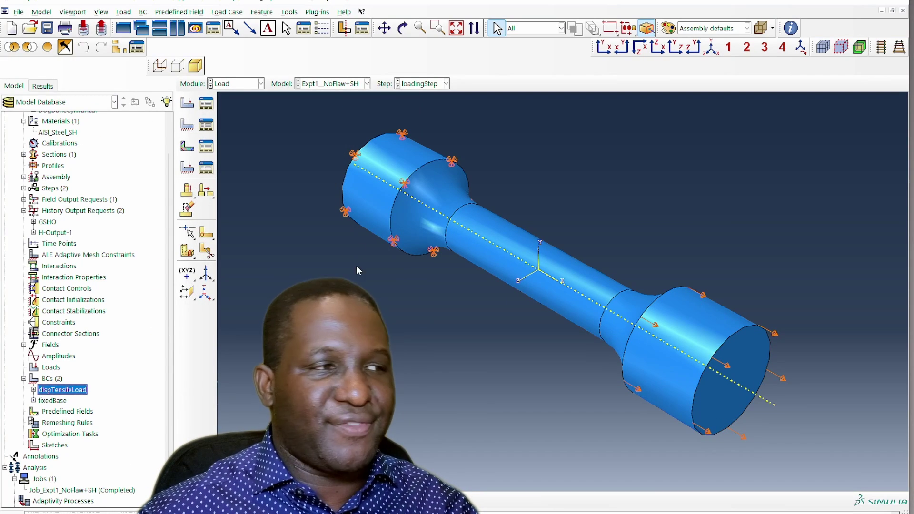
Animate the Expt1 job's Mises stress contour by scale factor at a slower frame rate
{"action": "right_click", "coordinate": [81, 490]}
{"action": "left_click", "coordinate": [109, 477]}
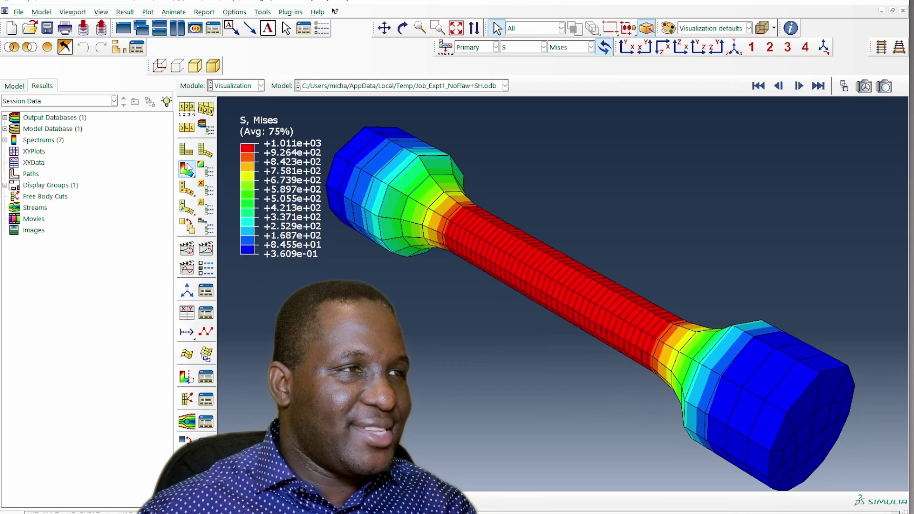
{"action": "left_click", "coordinate": [189, 248]}
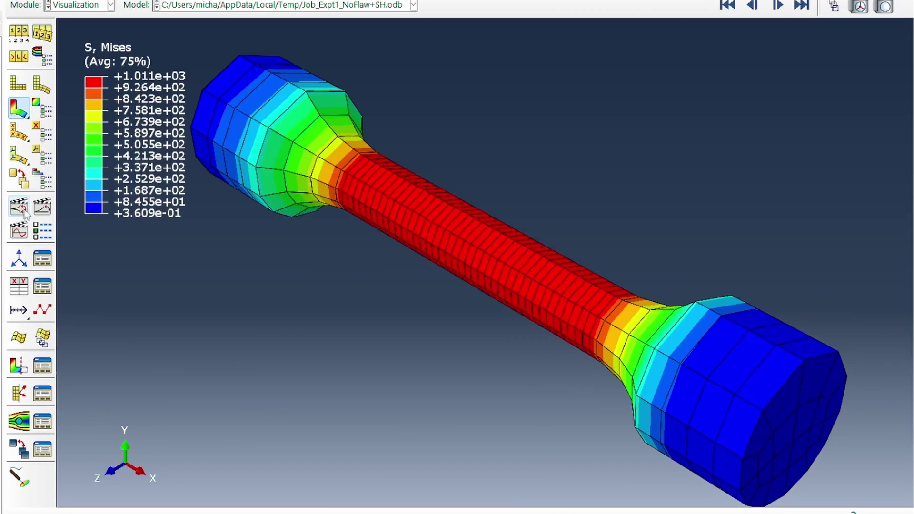
{"action": "left_click", "coordinate": [206, 248]}
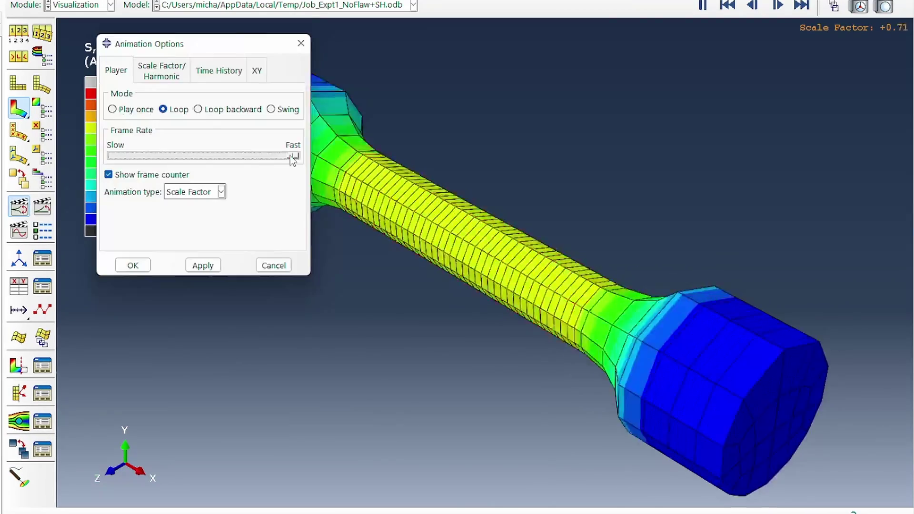
{"action": "left_click_drag", "start_coordinate": [292, 157], "coordinate": [167, 156]}
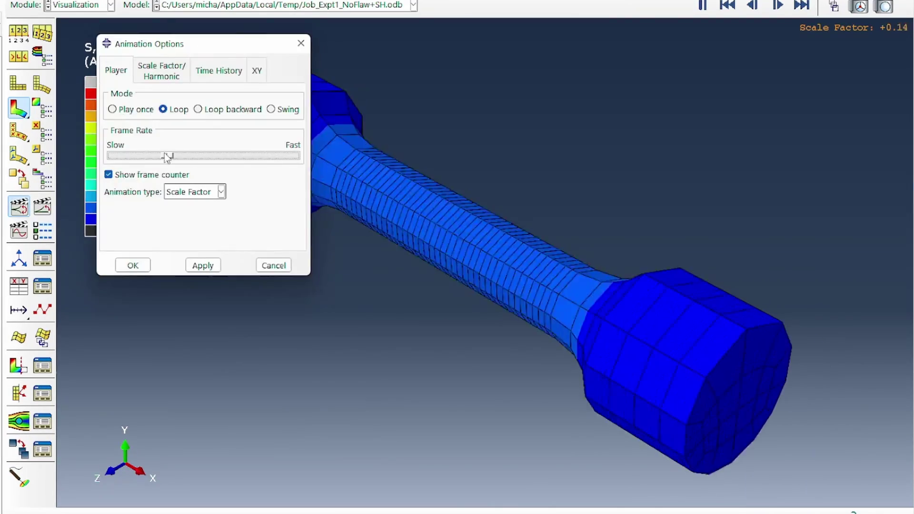
{"action": "left_click", "coordinate": [132, 265]}
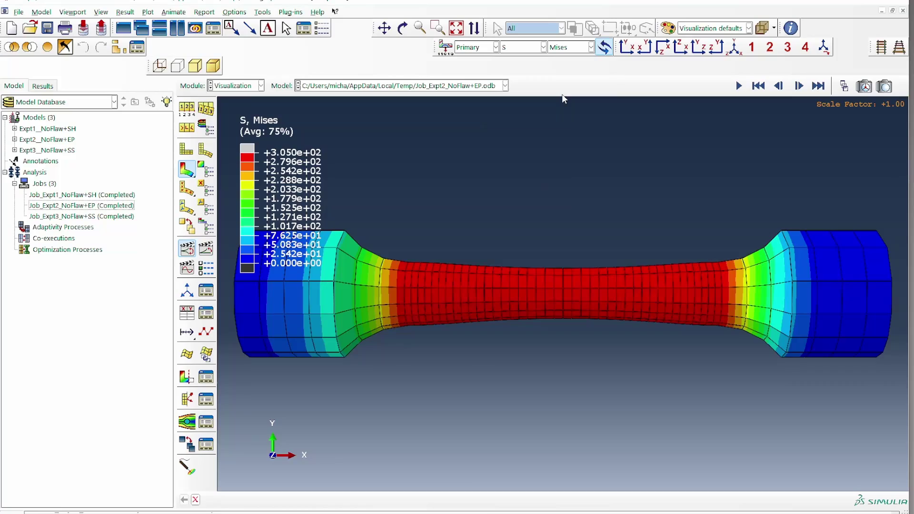
{"action": "left_click", "coordinate": [15, 140]}
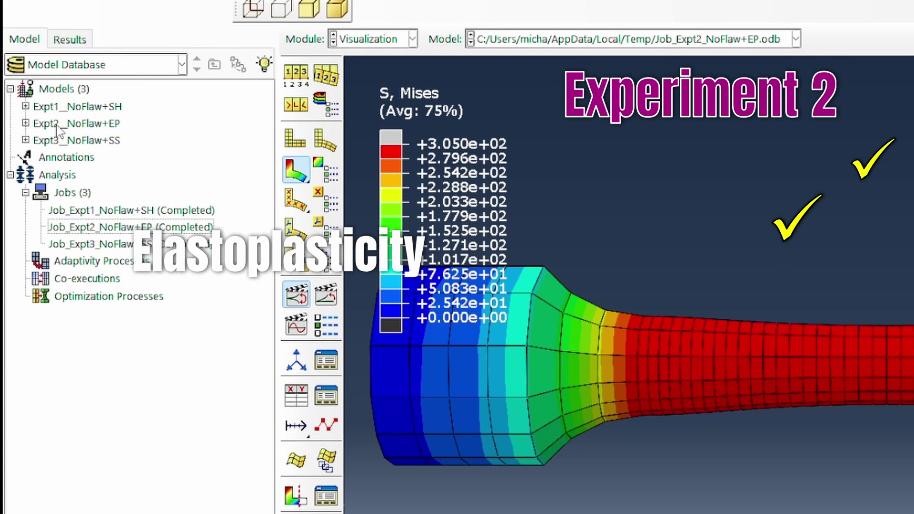
{"action": "left_click", "coordinate": [102, 123]}
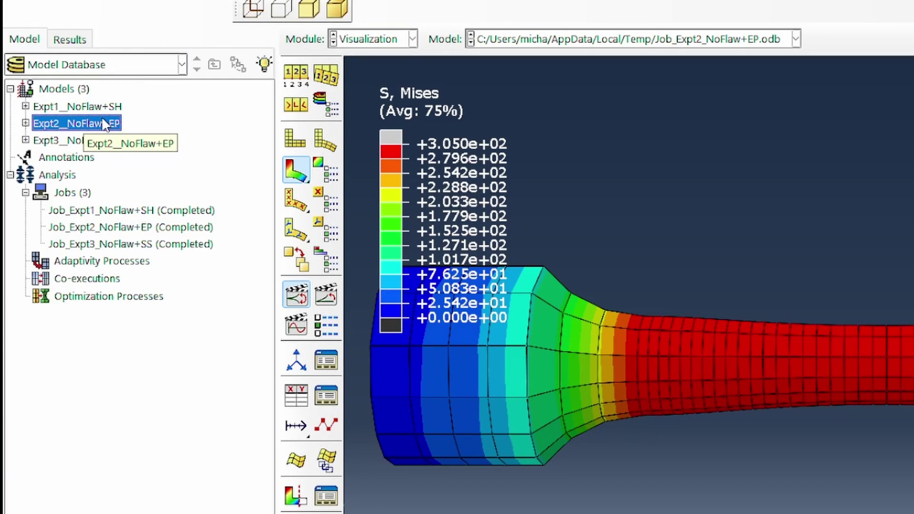
Check that Expt2's AISI_Steel_EP material is perfectly plastic with yield stress 305
{"action": "left_click", "coordinate": [26, 123]}
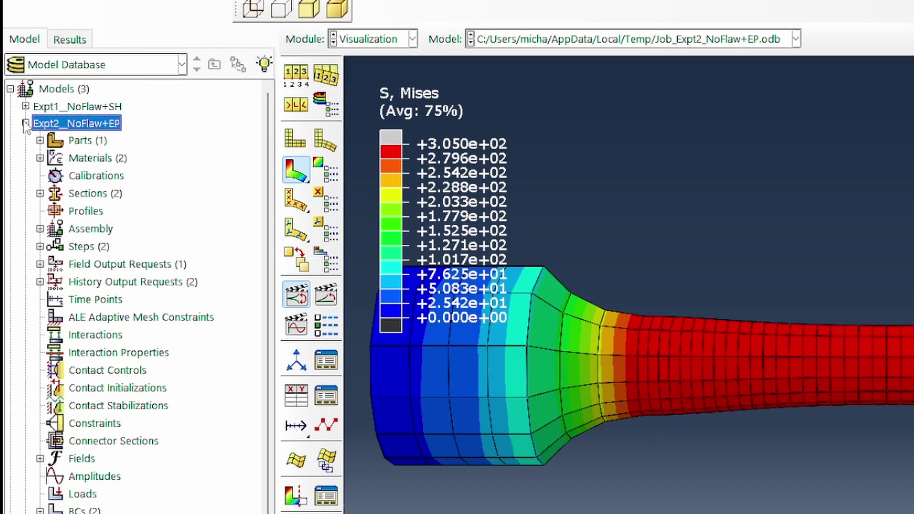
{"action": "left_click", "coordinate": [40, 158]}
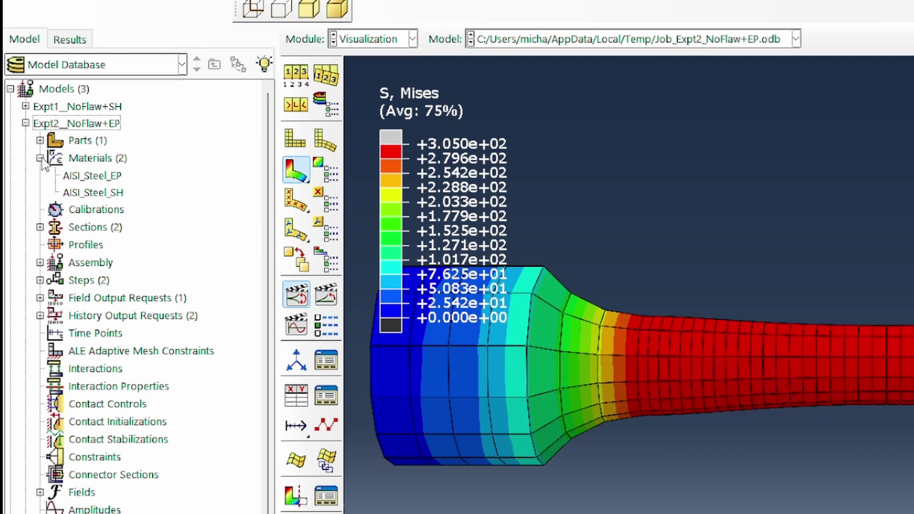
{"action": "double_click", "coordinate": [113, 180]}
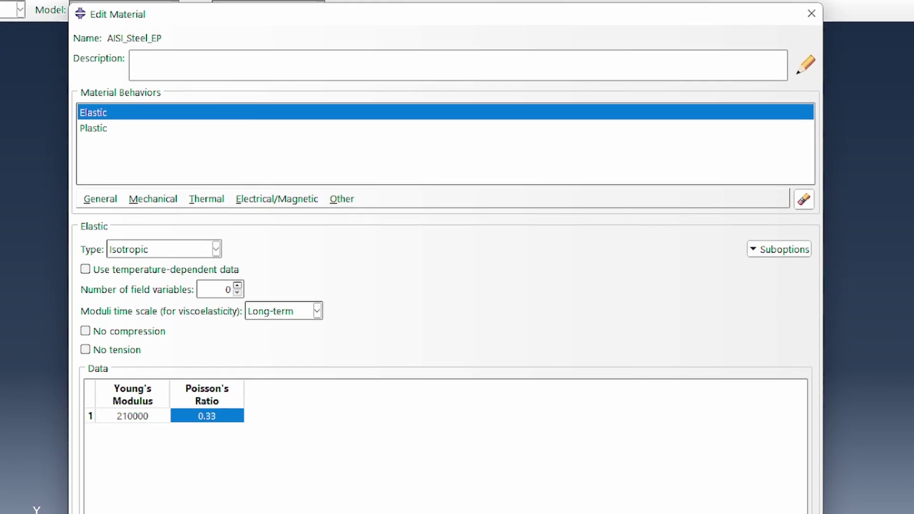
{"action": "left_click", "coordinate": [116, 133]}
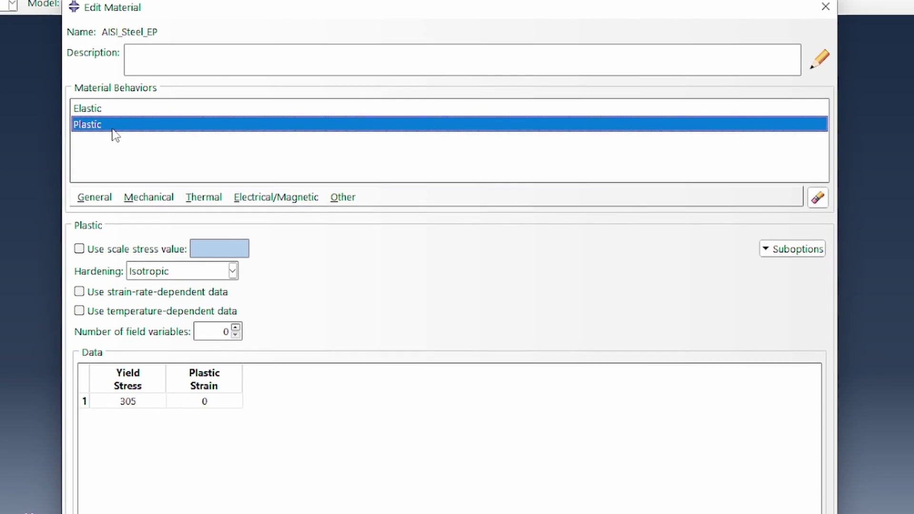
{"action": "left_click", "coordinate": [157, 404]}
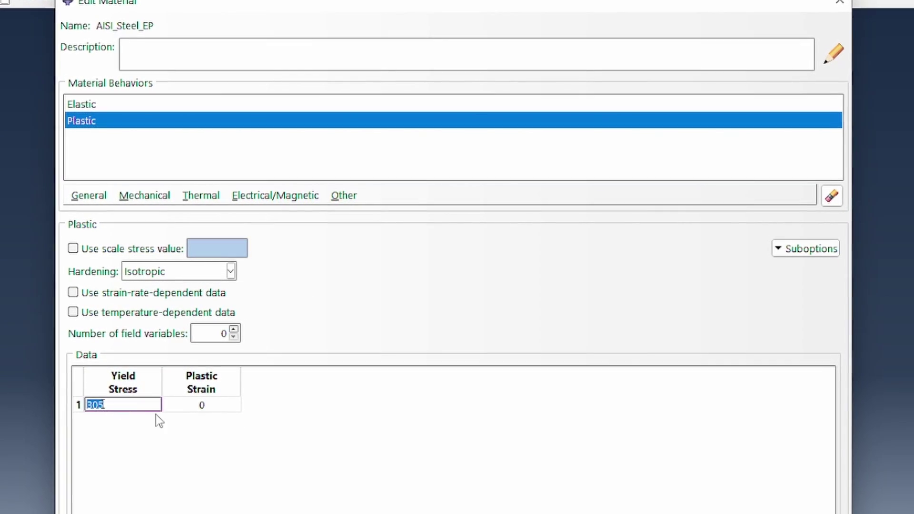
{"action": "left_click", "coordinate": [174, 402]}
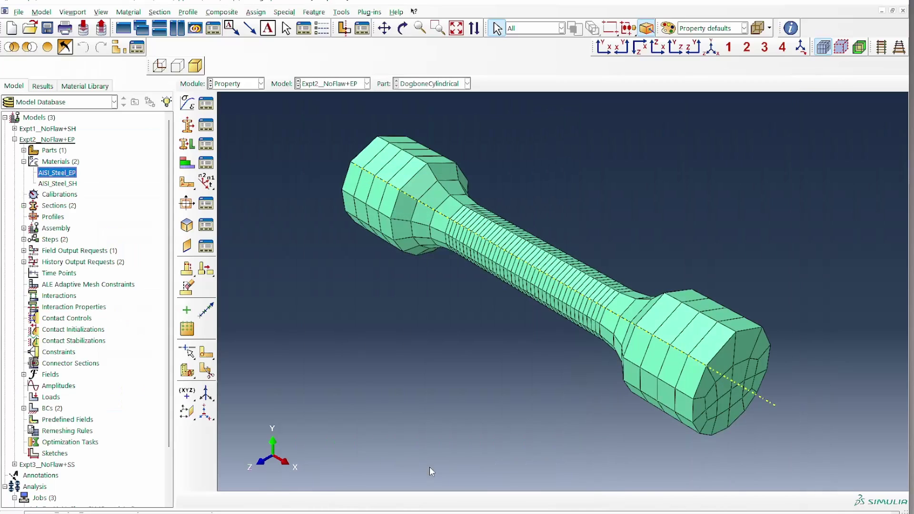
Open the Job_Expt2_NoFlaw+EP von Mises stress results
{"action": "scroll", "coordinate": [70, 277], "scroll_direction": "down", "scroll_amount": 2}
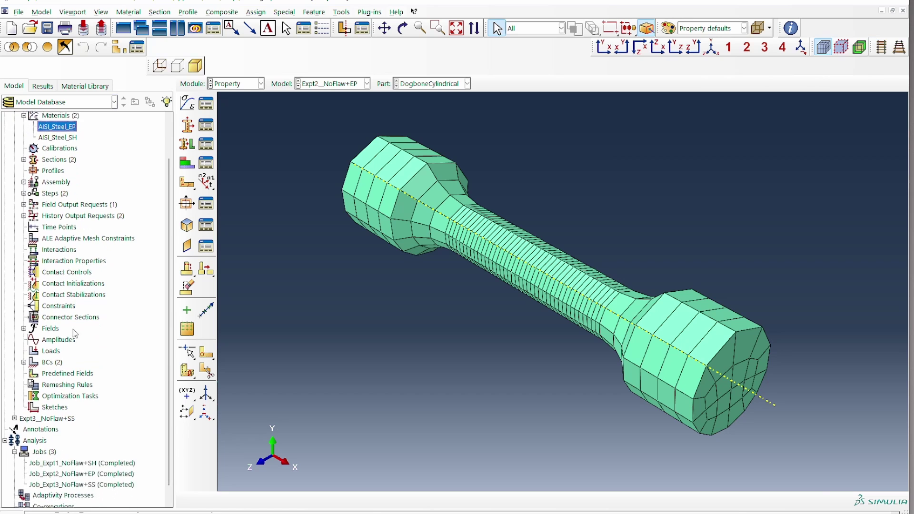
{"action": "right_click", "coordinate": [75, 459]}
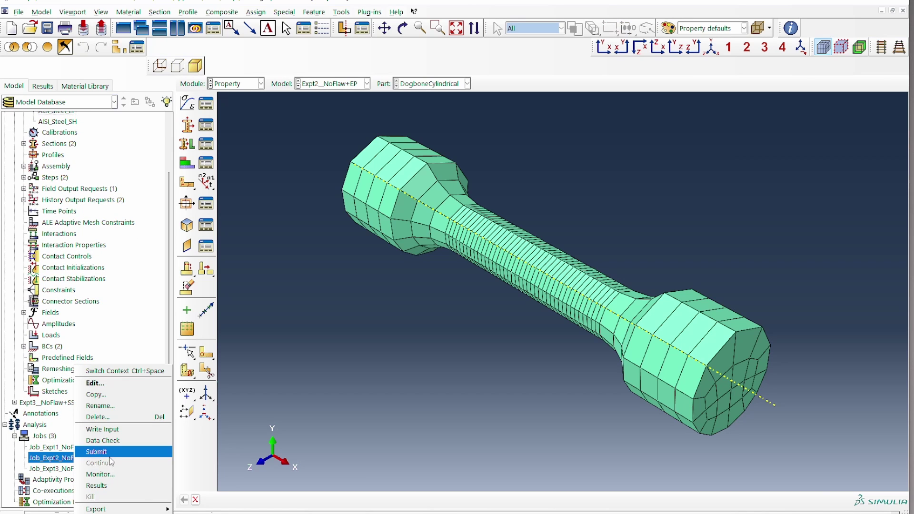
{"action": "left_click", "coordinate": [96, 486]}
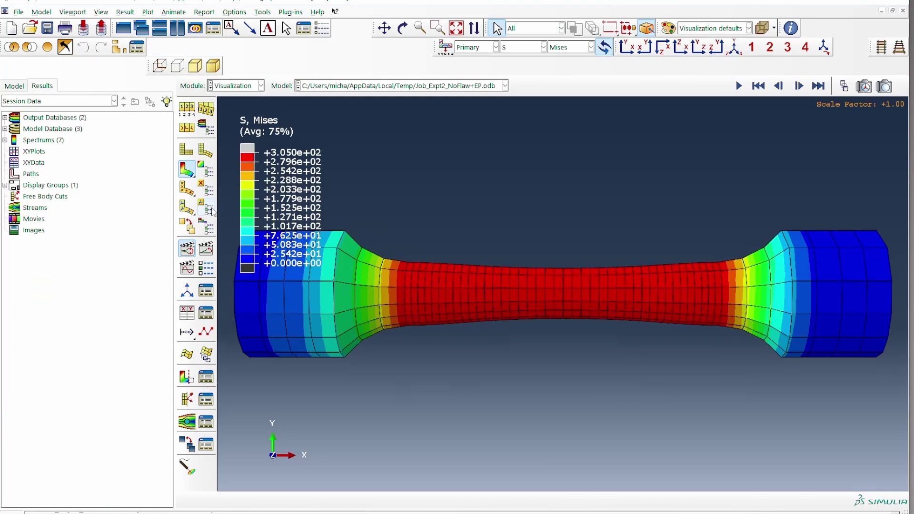
Animate the Expt2 Mises contour (9.451e-01 to 3.050e+02) by scale factor, then select Expt3_NoFlaw+SS
{"action": "left_click", "coordinate": [188, 248]}
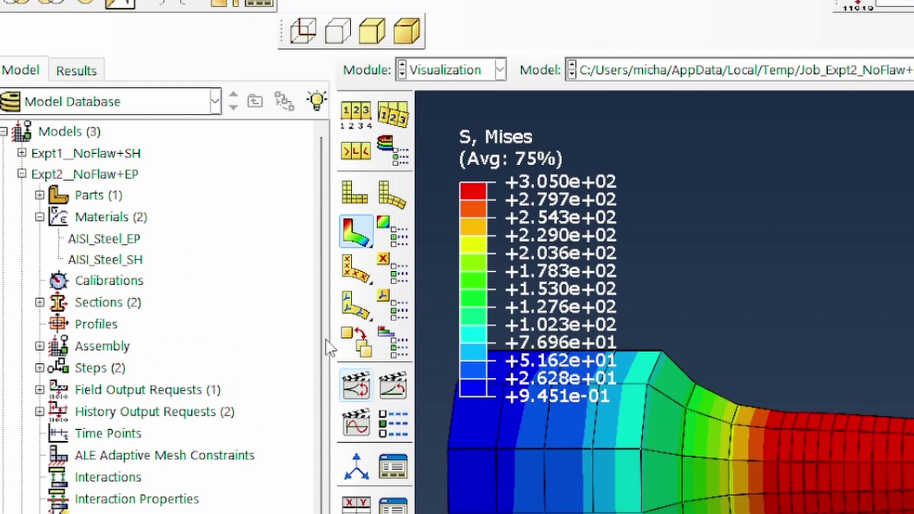
{"action": "left_click", "coordinate": [21, 173]}
{"action": "left_click", "coordinate": [89, 196]}
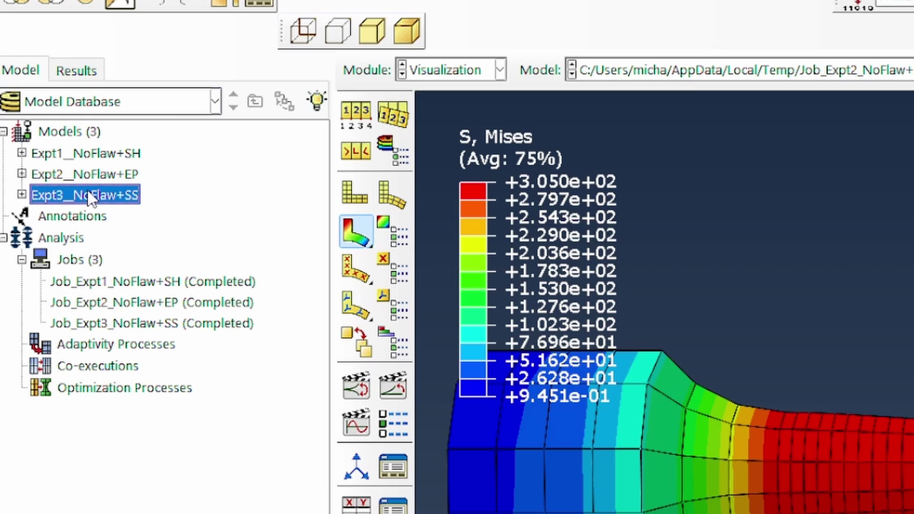
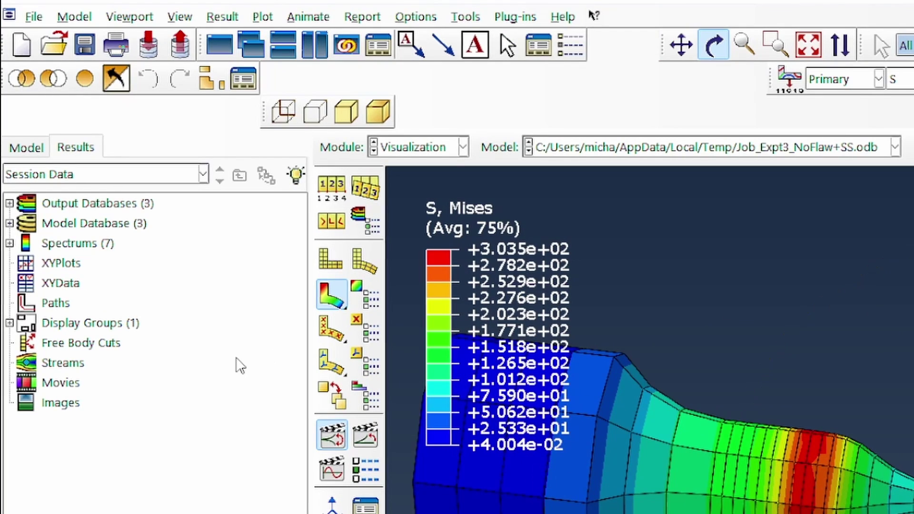
Switch the tree to the Model Database and select the Expt1_NoFlaw+SH model
{"action": "left_click", "coordinate": [15, 86]}
{"action": "scroll", "coordinate": [95, 292], "scroll_direction": "up", "scroll_amount": 7}
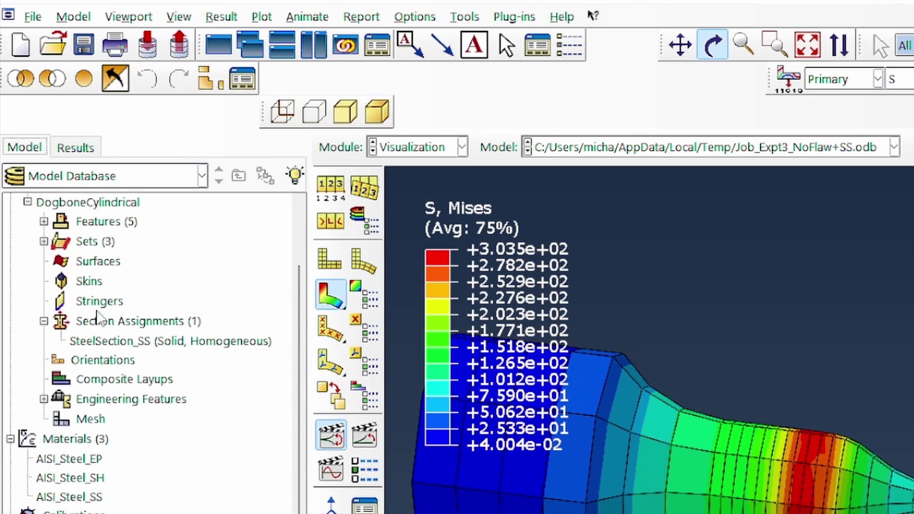
{"action": "left_click", "coordinate": [7, 223]}
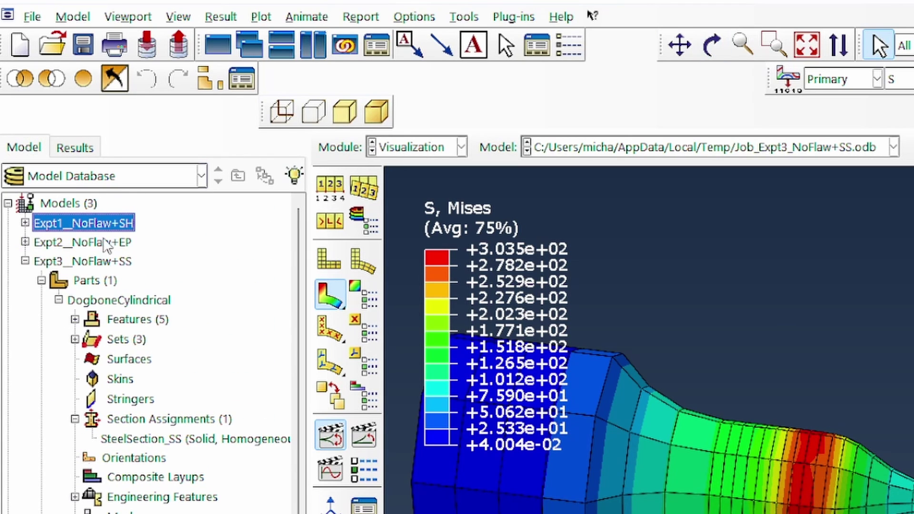
Copy Expt1_NoFlaw+SH as a new model Expt4_Flaw+SH and list its part features
{"action": "right_click", "coordinate": [107, 223]}
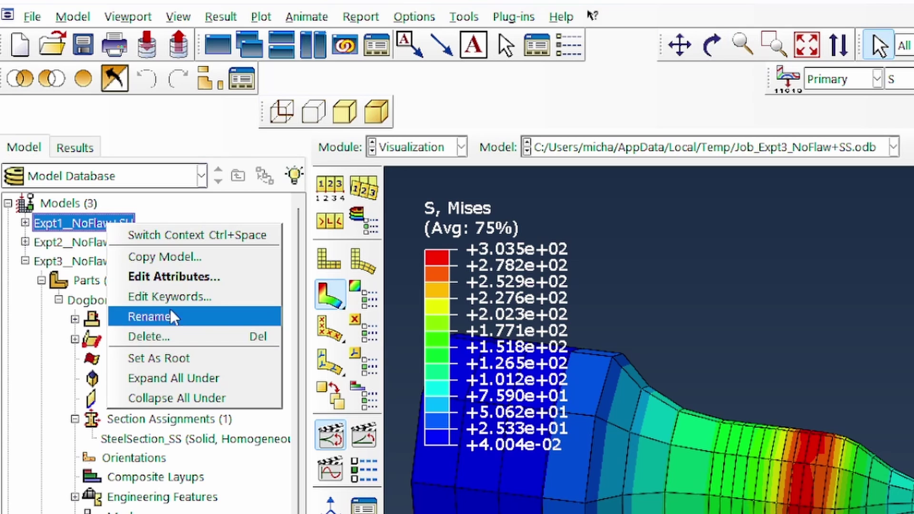
{"action": "left_click", "coordinate": [163, 256]}
{"action": "left_click_drag", "start_coordinate": [606, 238], "coordinate": [615, 239]}
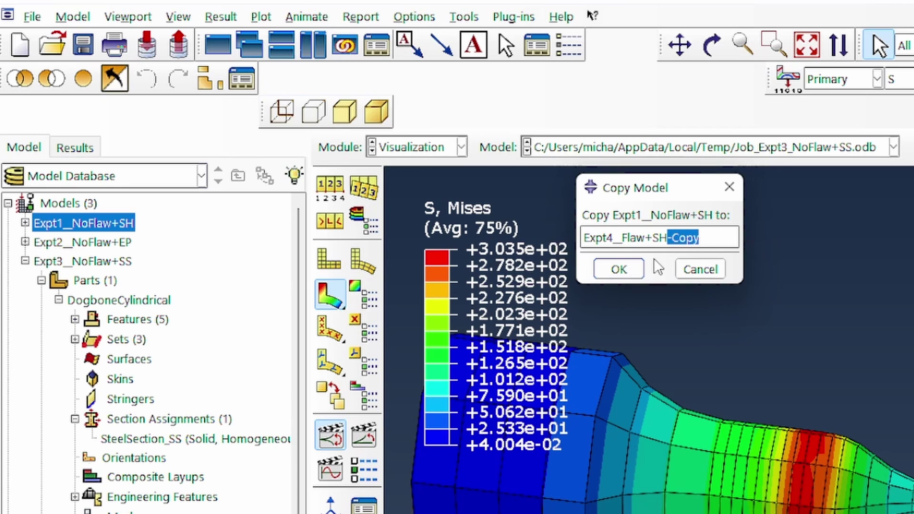
{"action": "left_click", "coordinate": [625, 268]}
{"action": "left_click", "coordinate": [75, 339]}
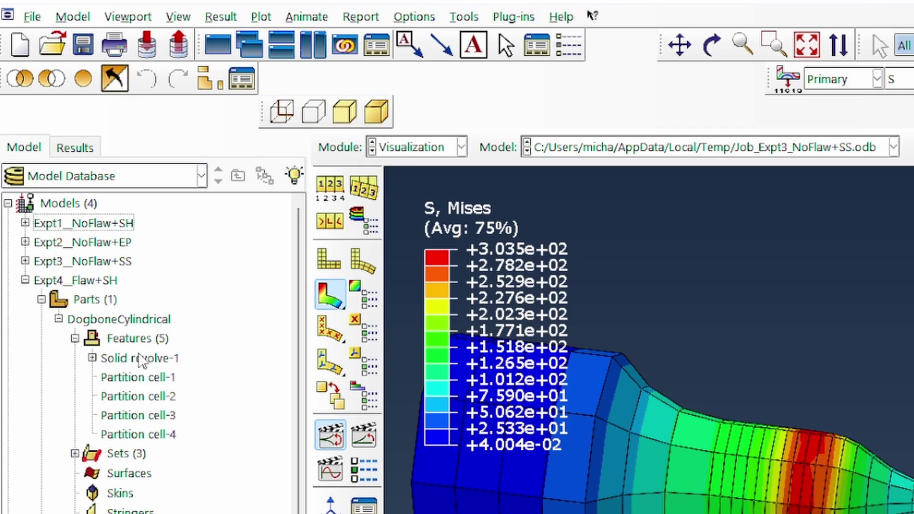
In the revolve section sketch, draw a large circle centred below the gauge, its top just inside the edge
{"action": "left_click", "coordinate": [92, 358]}
{"action": "double_click", "coordinate": [157, 376]}
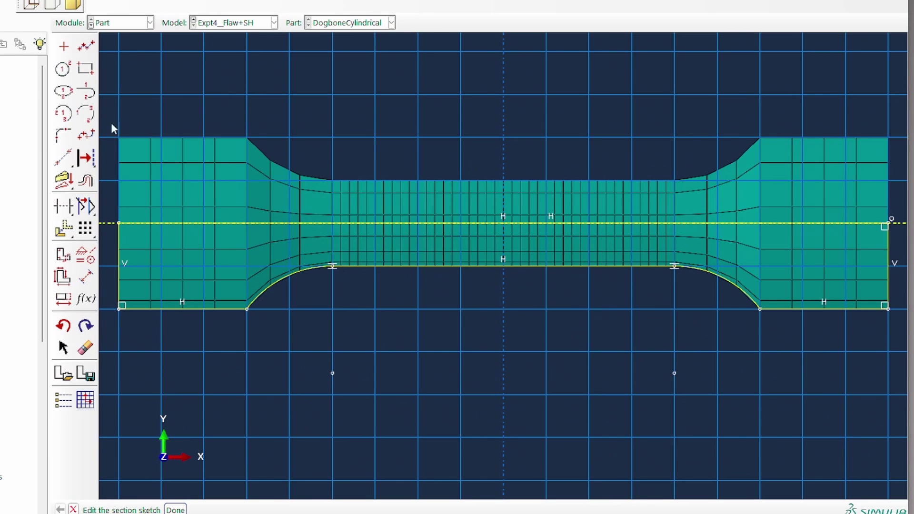
{"action": "left_click", "coordinate": [63, 70]}
{"action": "scroll", "coordinate": [517, 328], "scroll_direction": "down", "scroll_amount": 2}
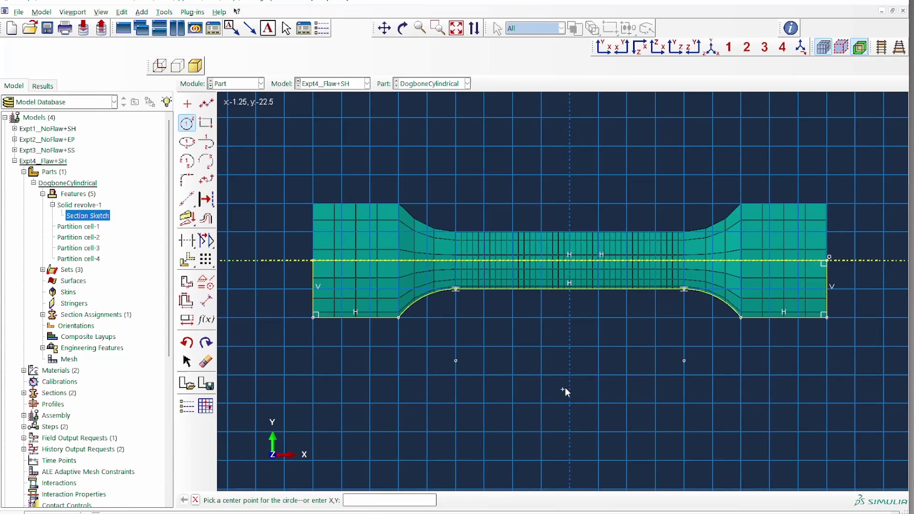
{"action": "scroll", "coordinate": [513, 404], "scroll_direction": "down", "scroll_amount": 2}
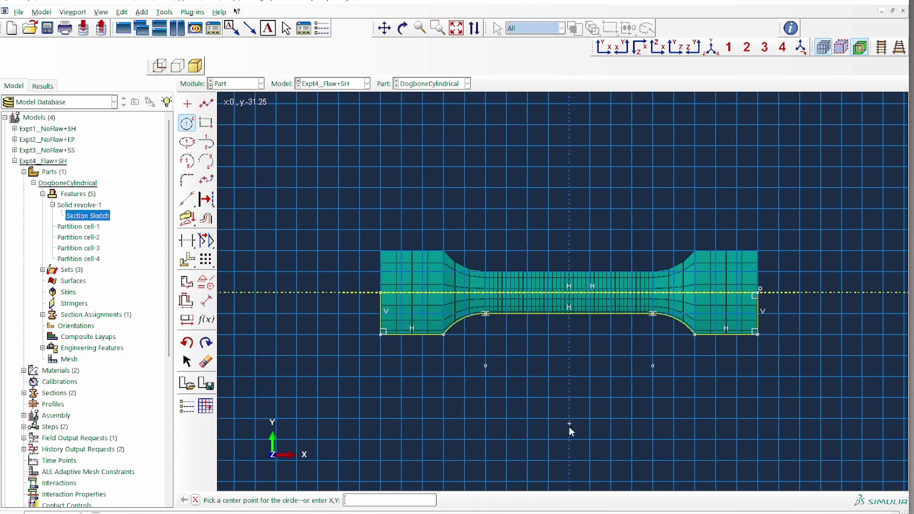
{"action": "left_click", "coordinate": [570, 460]}
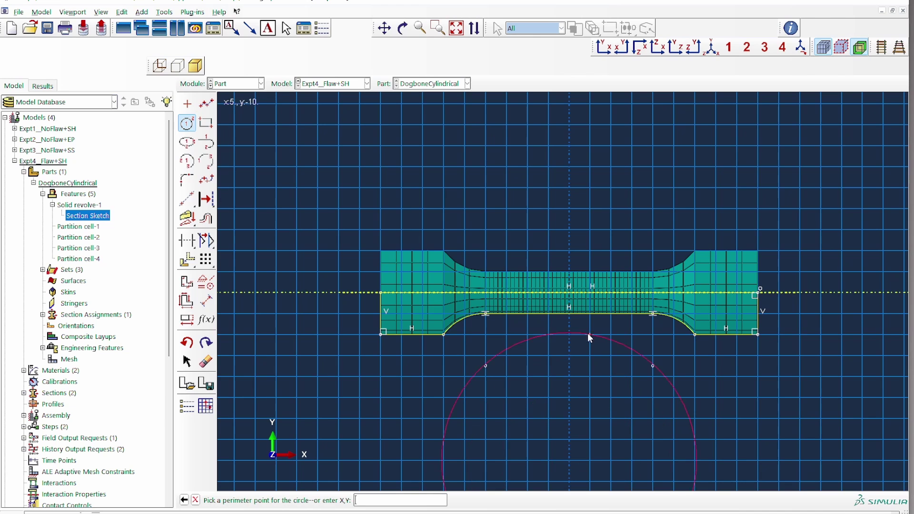
{"action": "scroll", "coordinate": [572, 307], "scroll_direction": "up", "scroll_amount": 1}
{"action": "scroll", "coordinate": [572, 310], "scroll_direction": "up", "scroll_amount": 4}
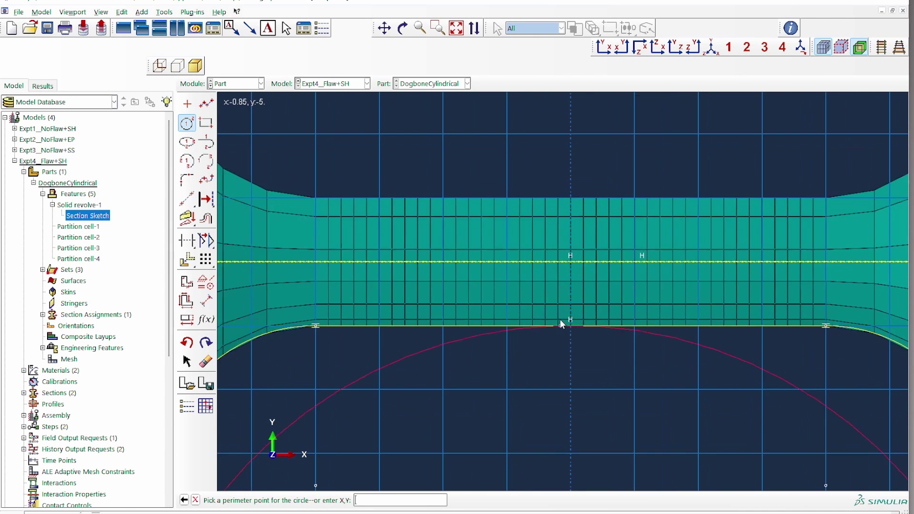
{"action": "scroll", "coordinate": [570, 324], "scroll_direction": "up", "scroll_amount": 2}
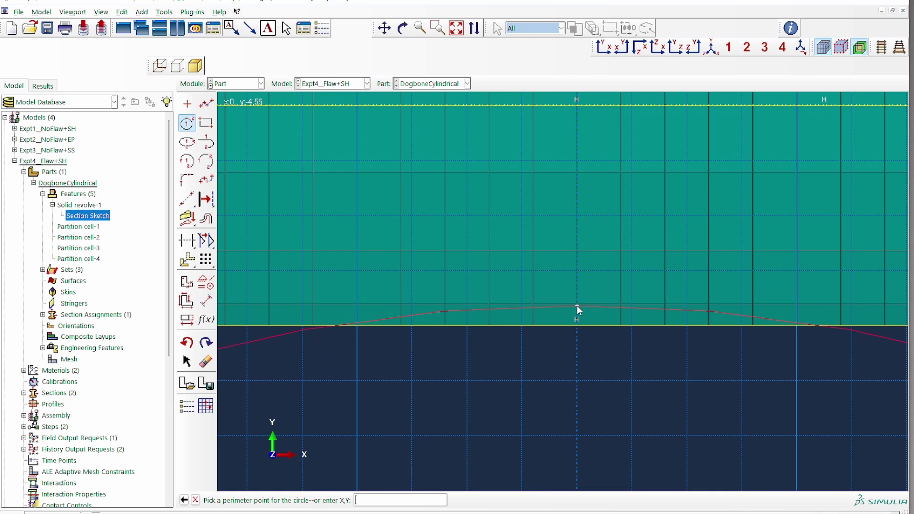
{"action": "left_click", "coordinate": [577, 305]}
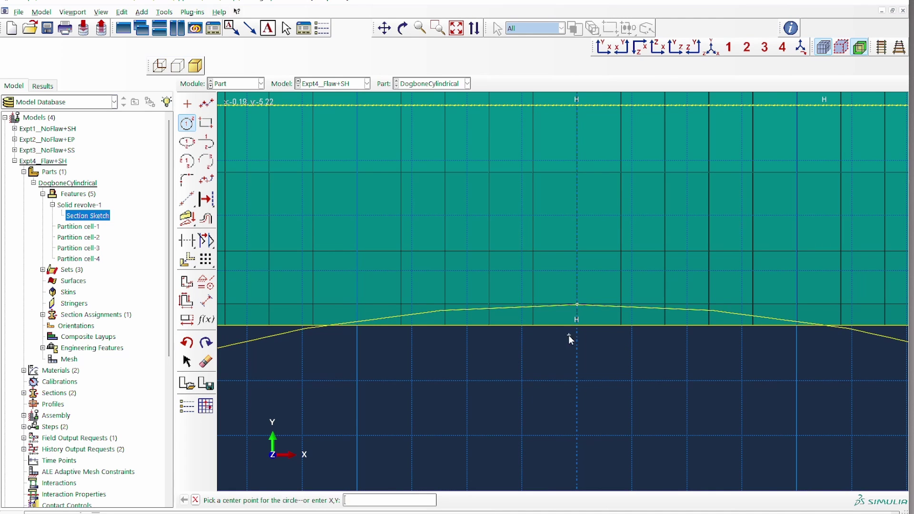
{"action": "right_click", "coordinate": [572, 355]}
{"action": "left_click", "coordinate": [608, 409]}
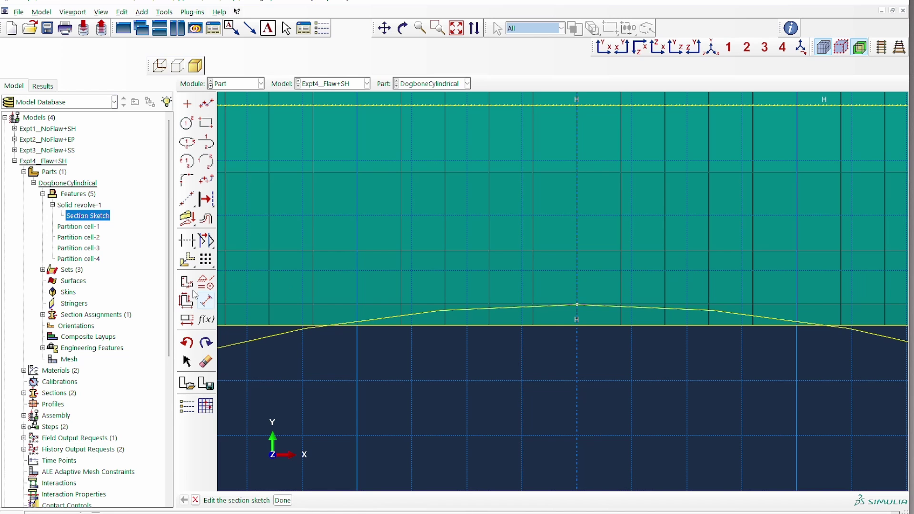
Auto-trim away the circle outside the notch arc and the straight edge beneath it
{"action": "left_click", "coordinate": [186, 240]}
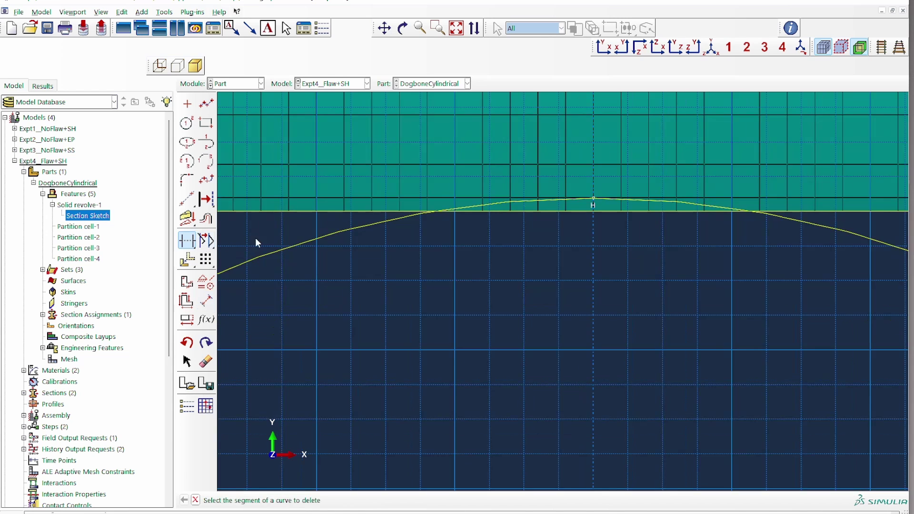
{"action": "left_click", "coordinate": [382, 227]}
{"action": "scroll", "coordinate": [484, 227], "scroll_direction": "up", "scroll_amount": 3}
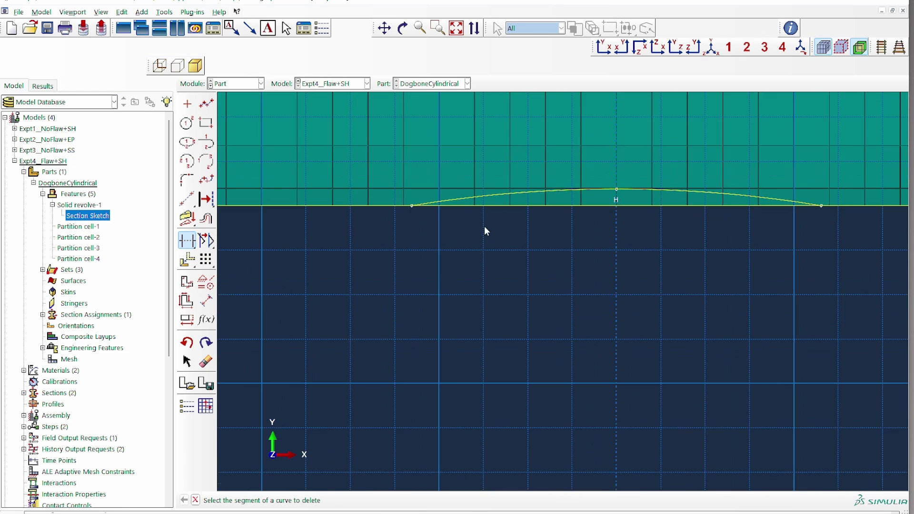
{"action": "left_click", "coordinate": [513, 204]}
Zoom in to check the arc's end point, fit the whole sketch, and end trimming
{"action": "scroll", "coordinate": [386, 205], "scroll_direction": "up", "scroll_amount": 3}
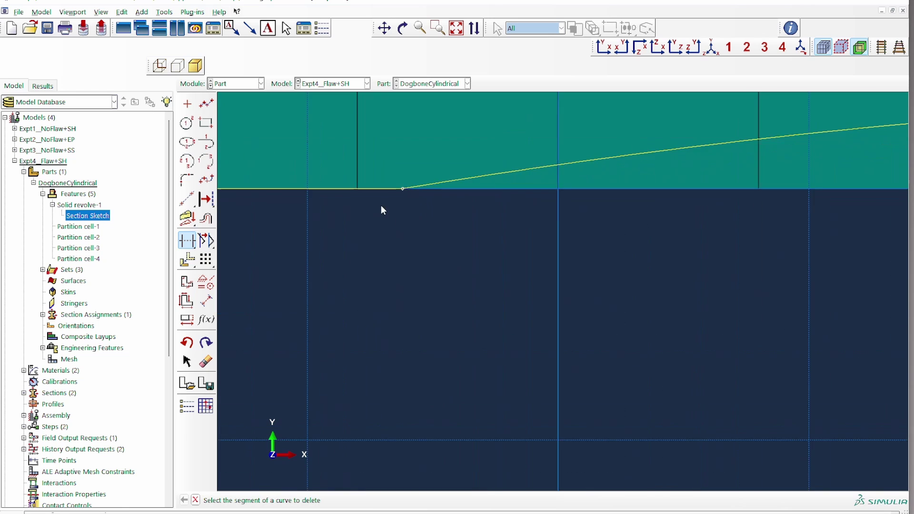
{"action": "scroll", "coordinate": [415, 196], "scroll_direction": "up", "scroll_amount": 3}
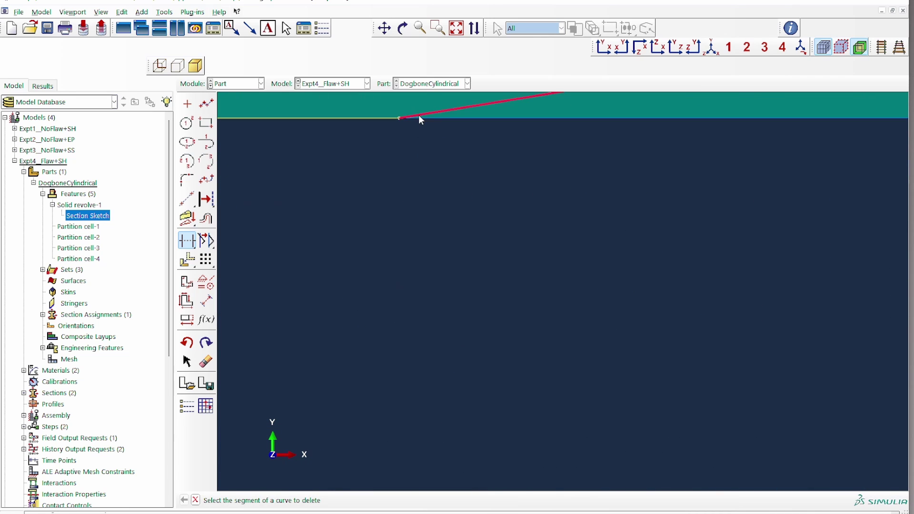
{"action": "scroll", "coordinate": [388, 174], "scroll_direction": "up", "scroll_amount": 2}
{"action": "scroll", "coordinate": [392, 175], "scroll_direction": "down", "scroll_amount": 3}
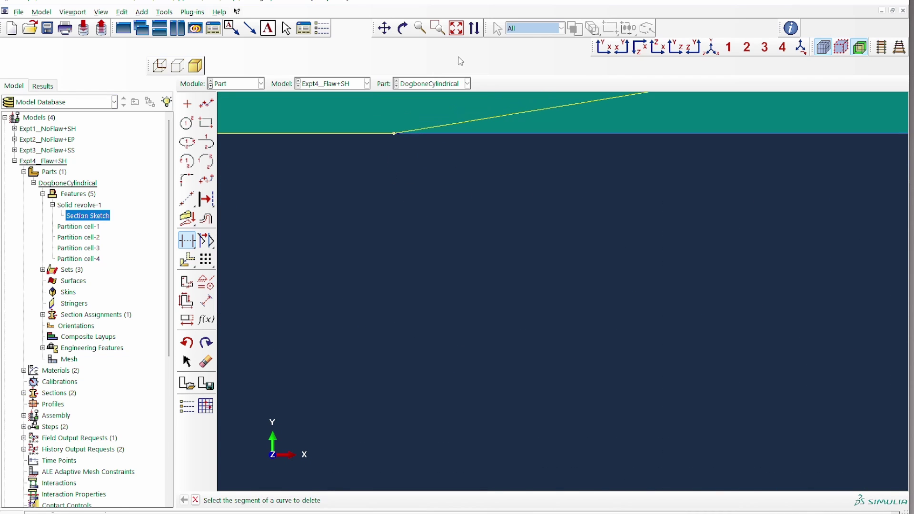
{"action": "left_click_drag", "start_coordinate": [413, 144], "coordinate": [415, 145]}
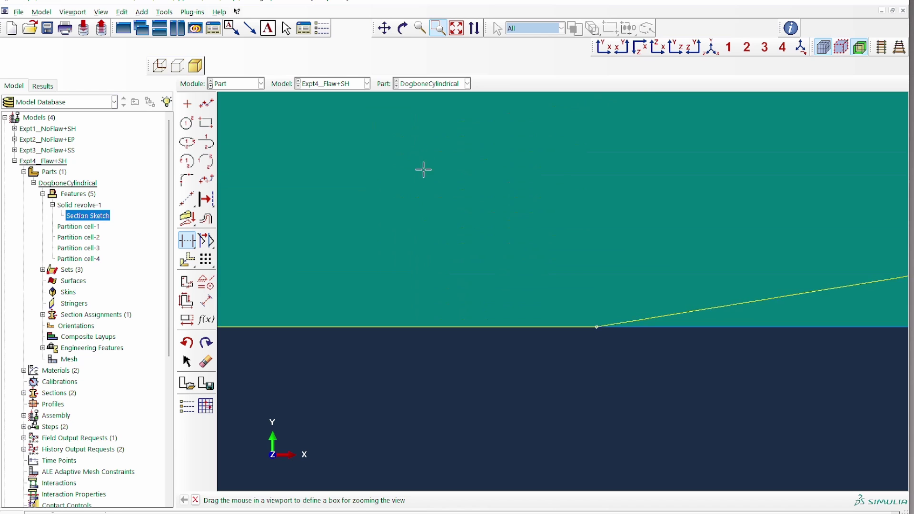
{"action": "left_click", "coordinate": [456, 30]}
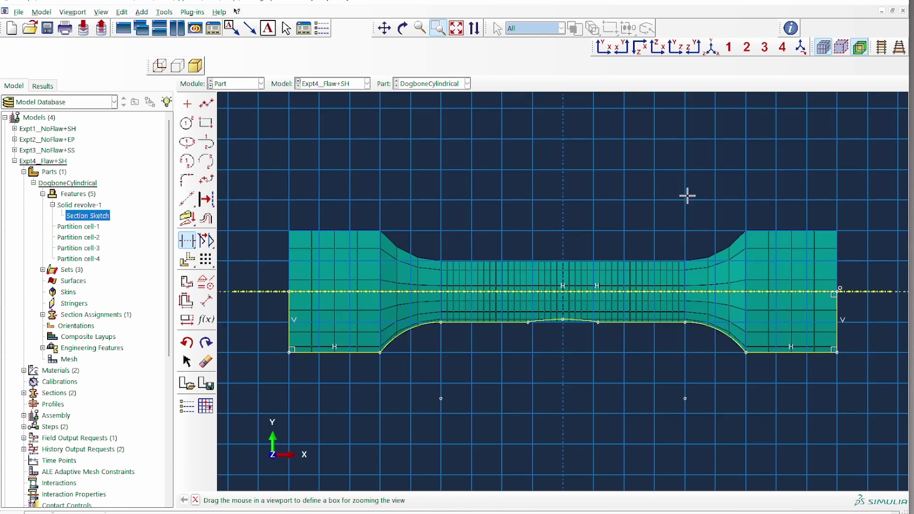
{"action": "left_click_drag", "start_coordinate": [605, 335], "coordinate": [606, 336]}
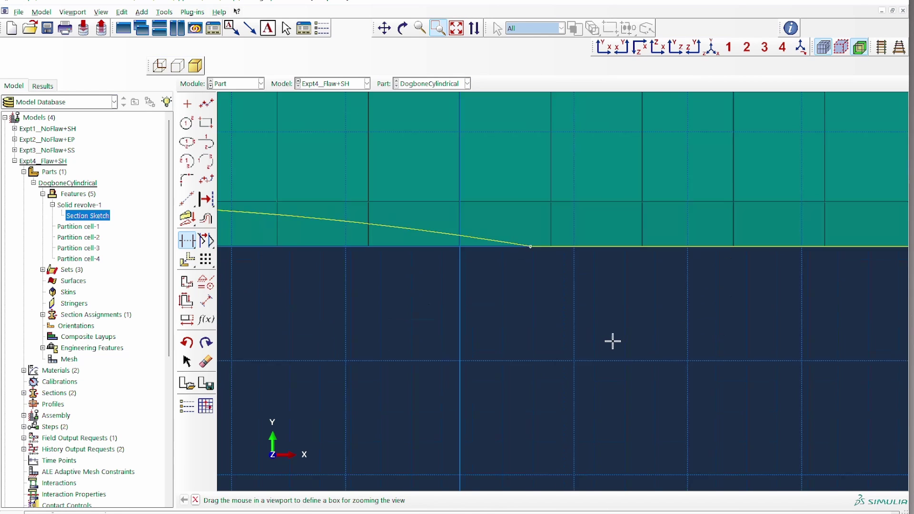
{"action": "right_click", "coordinate": [638, 306]}
{"action": "left_click", "coordinate": [678, 353]}
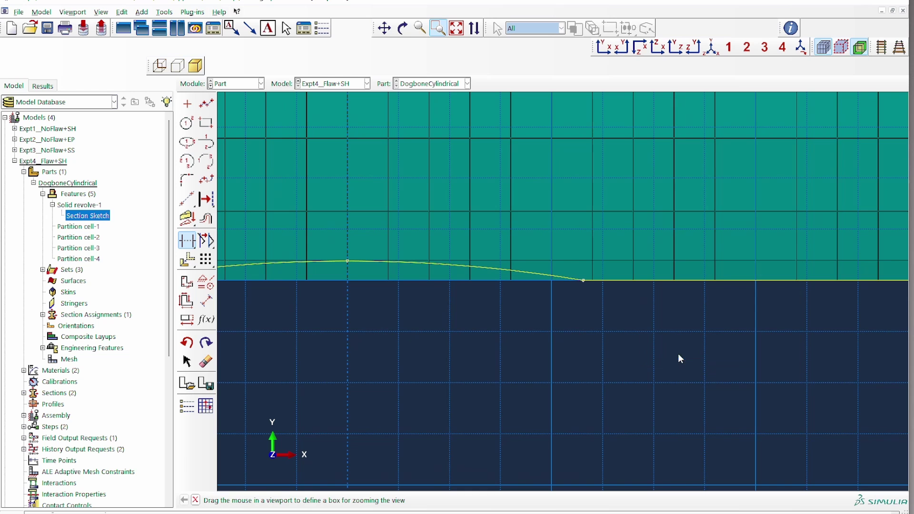
{"action": "left_click", "coordinate": [463, 31]}
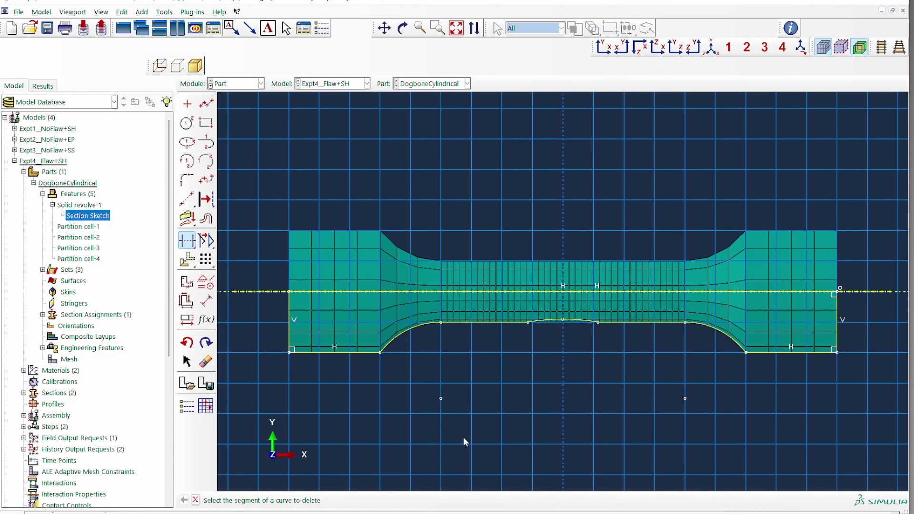
{"action": "right_click", "coordinate": [502, 380]}
{"action": "left_click", "coordinate": [558, 435]}
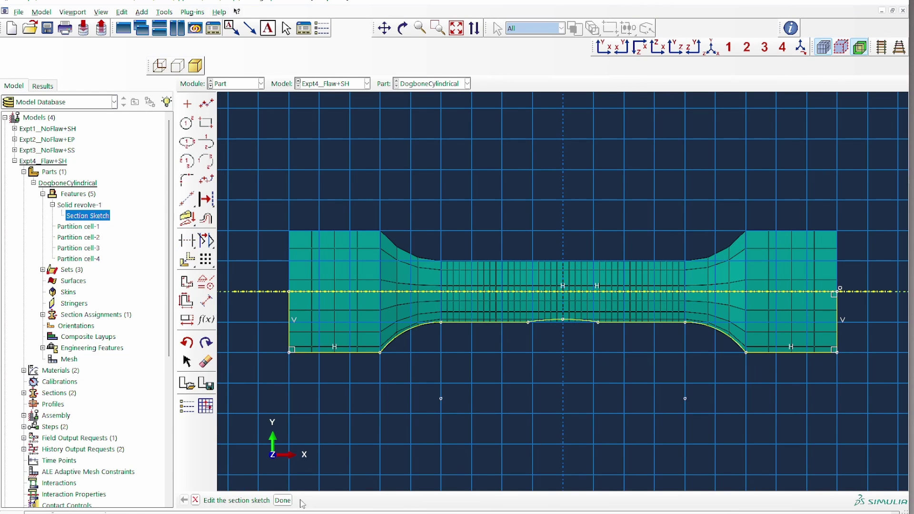
Finish the sketch and regenerate the part, keeping the changes despite failed features
{"action": "left_click", "coordinate": [283, 501]}
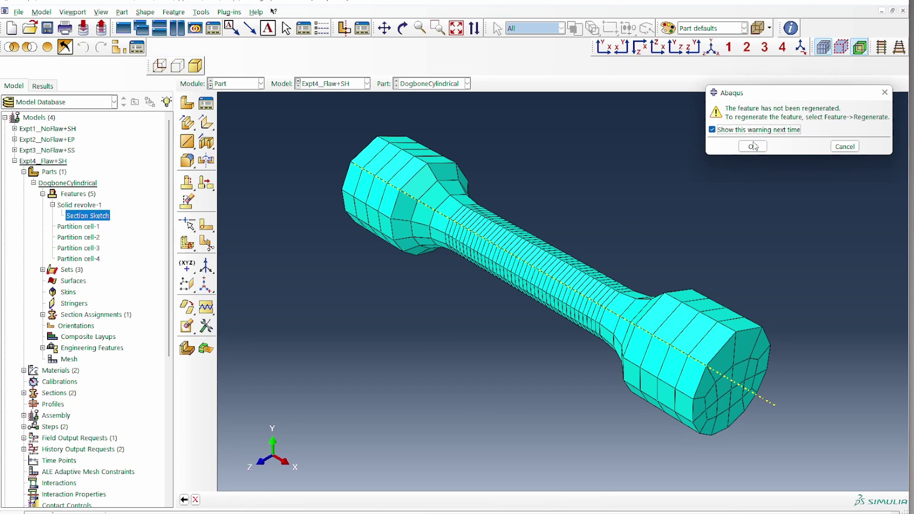
{"action": "left_click", "coordinate": [754, 146]}
{"action": "left_click", "coordinate": [174, 12]}
{"action": "left_click", "coordinate": [189, 39]}
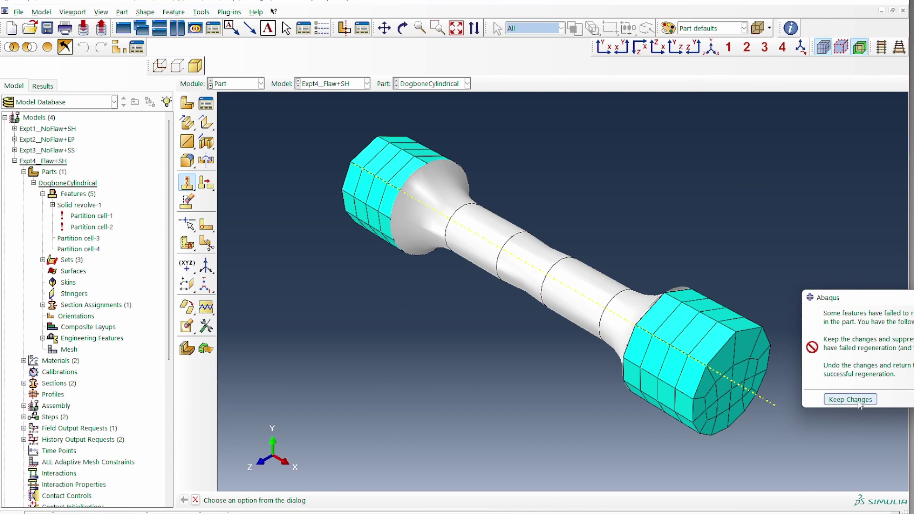
{"action": "left_click", "coordinate": [851, 400]}
Delete the failed Partition cell-1 and Partition cell-2 features from the part
{"action": "left_click", "coordinate": [402, 28]}
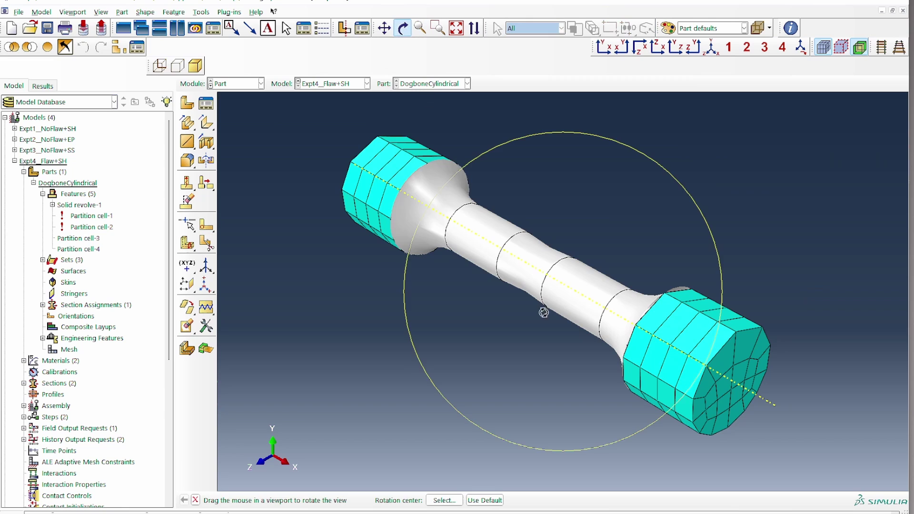
{"action": "left_click_drag", "start_coordinate": [495, 274], "coordinate": [370, 373]}
{"action": "right_click", "coordinate": [376, 374]}
{"action": "left_click", "coordinate": [404, 453]}
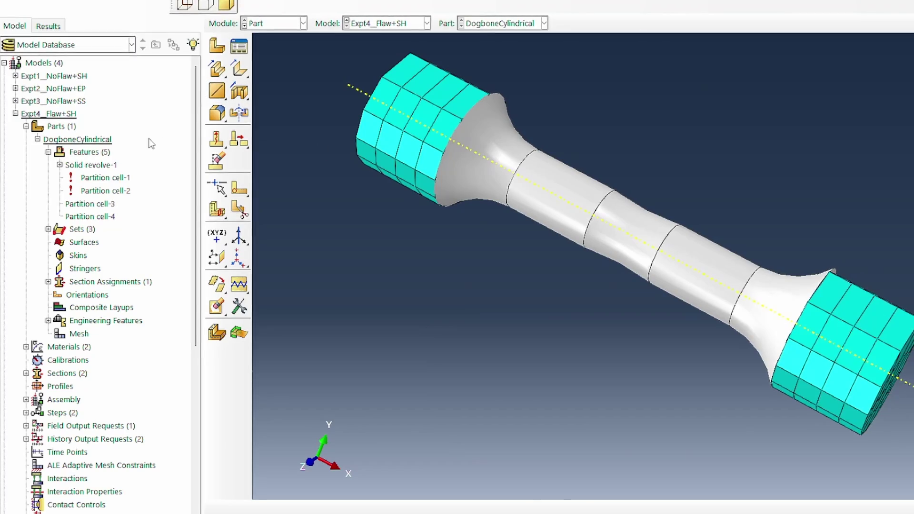
{"action": "left_click", "coordinate": [106, 191]}
{"action": "left_click", "coordinate": [105, 178], "text": "shift"}
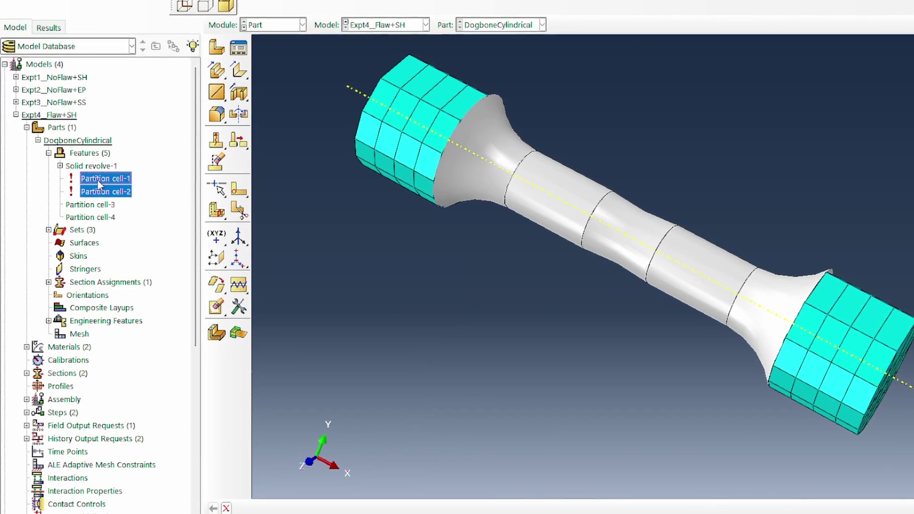
{"action": "right_click", "coordinate": [125, 179]}
{"action": "left_click", "coordinate": [147, 240]}
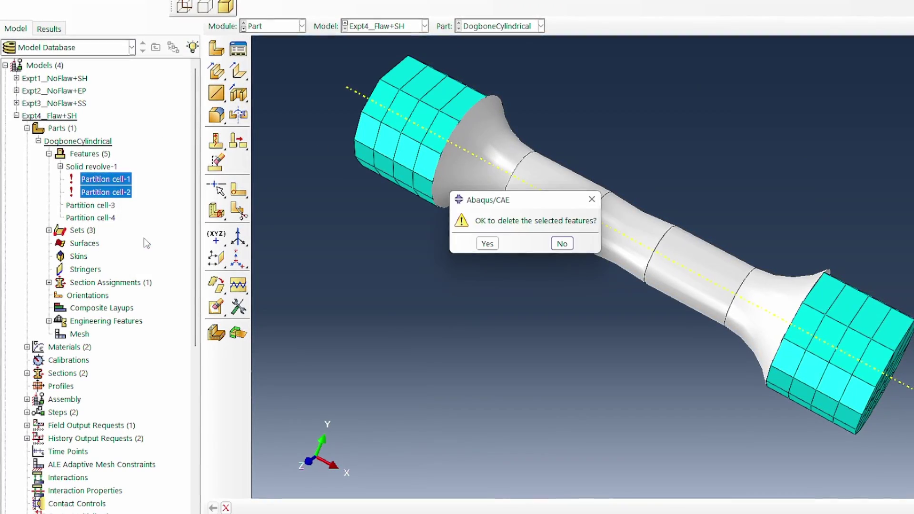
{"action": "left_click", "coordinate": [487, 244]}
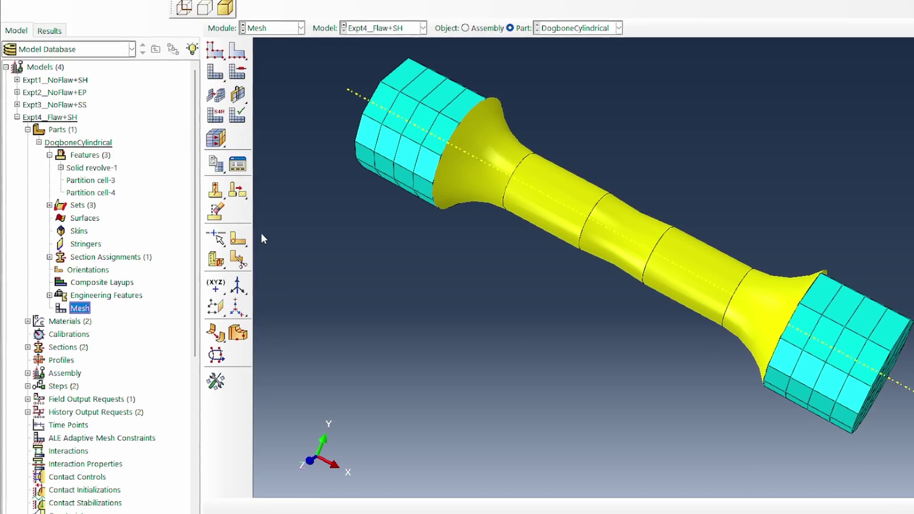
Seed the whole part with the default global seed settings
{"action": "left_click", "coordinate": [215, 53]}
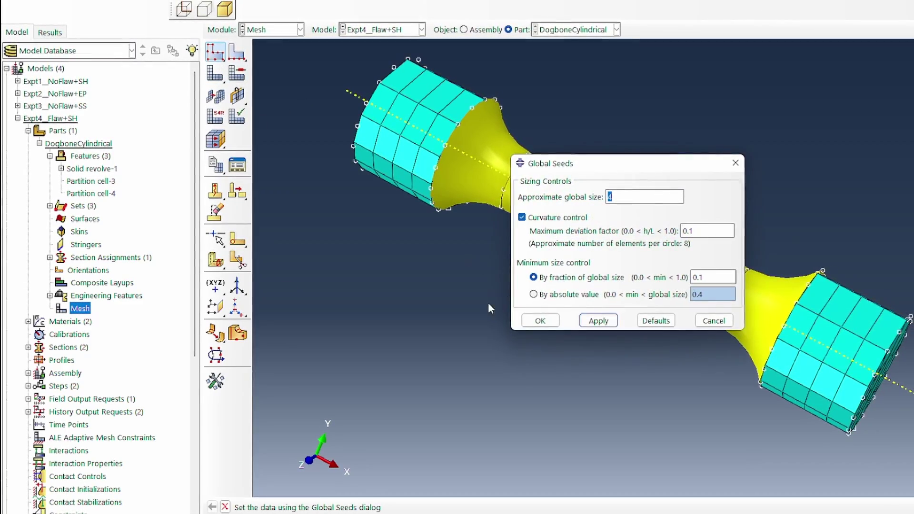
{"action": "left_click", "coordinate": [542, 319]}
{"action": "scroll", "coordinate": [627, 215], "scroll_direction": "up", "scroll_amount": 5}
{"action": "scroll", "coordinate": [628, 220], "scroll_direction": "down", "scroll_amount": 5}
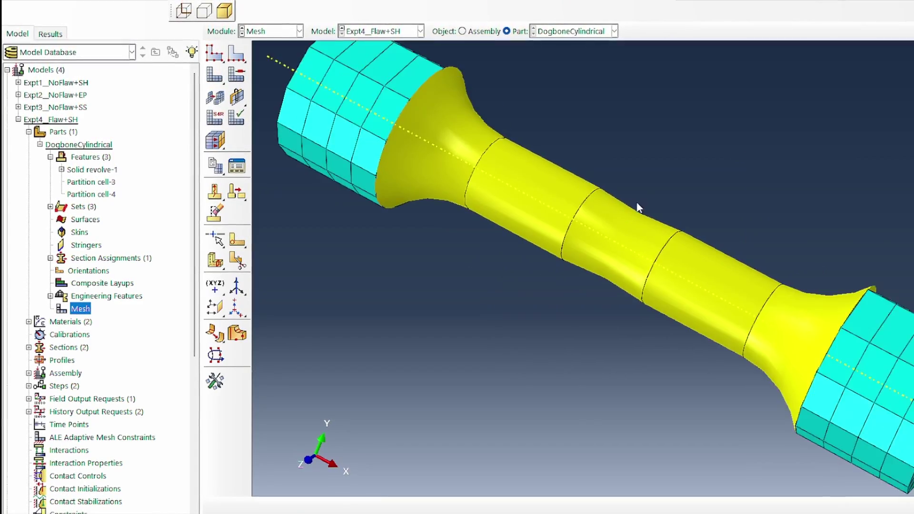
{"action": "key", "text": "F2"}
{"action": "left_click_drag", "start_coordinate": [584, 266], "coordinate": [749, 276]}
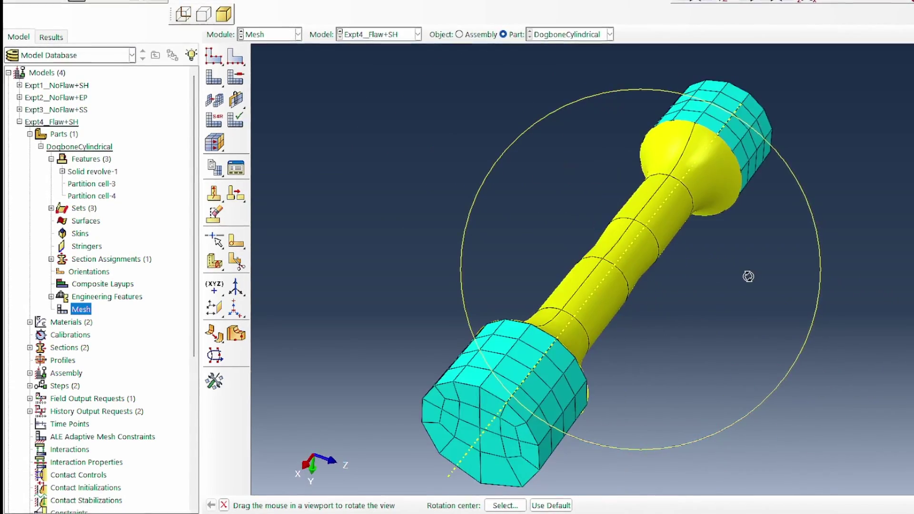
{"action": "right_click", "coordinate": [749, 276]}
{"action": "left_click", "coordinate": [781, 364]}
Apply local edge seeds to the lower and upper neck edges
{"action": "left_click", "coordinate": [235, 58]}
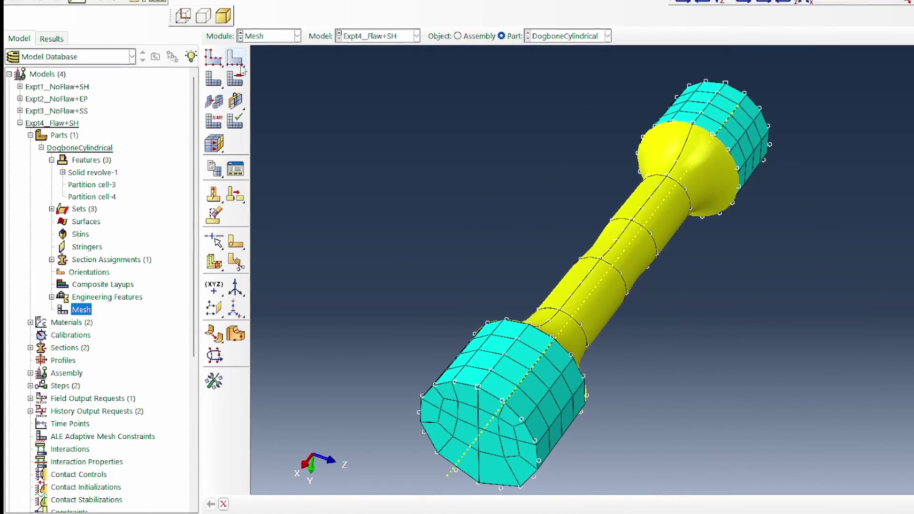
{"action": "left_click", "coordinate": [578, 290]}
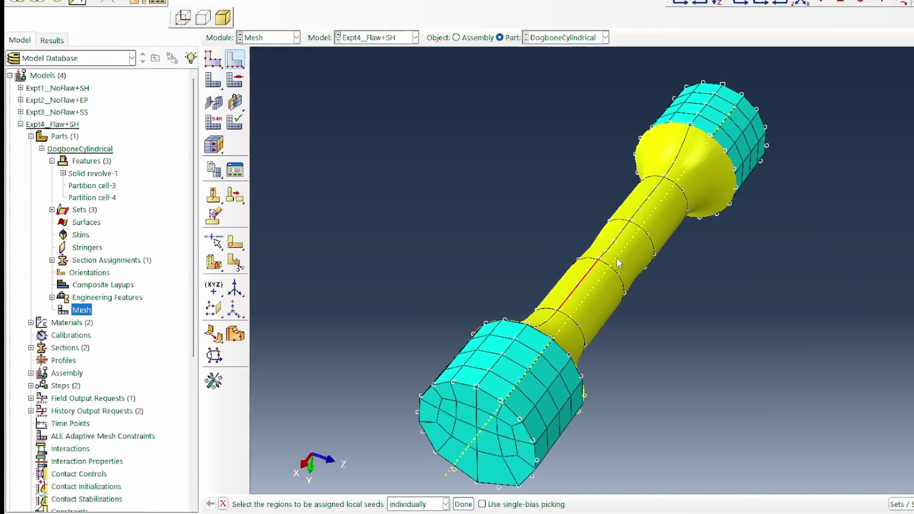
{"action": "left_click", "coordinate": [644, 201], "text": "shift"}
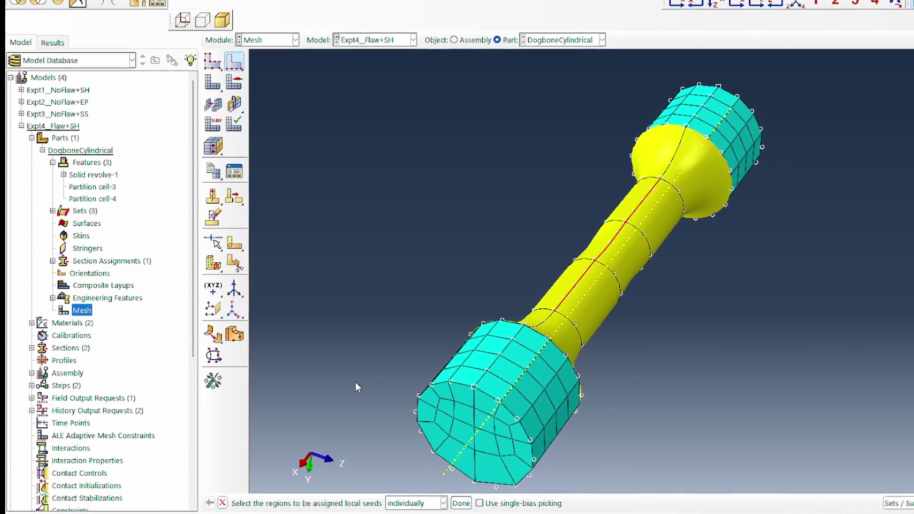
{"action": "left_click", "coordinate": [461, 504]}
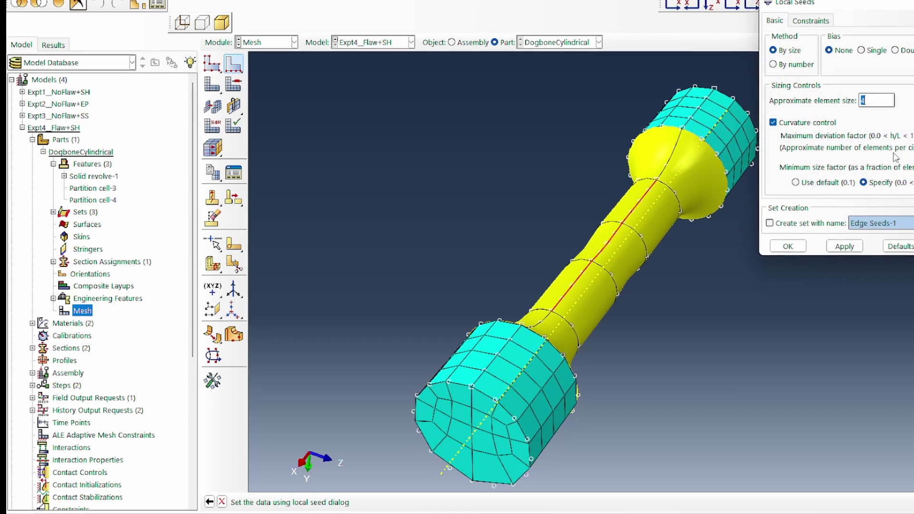
{"action": "left_click", "coordinate": [789, 246]}
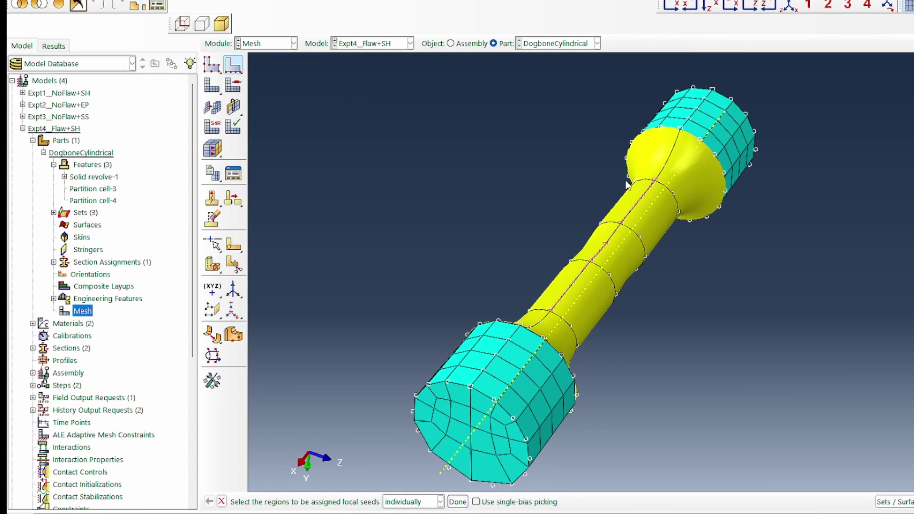
Mesh the whole part and colour-code the mesh by set
{"action": "left_click", "coordinate": [212, 84]}
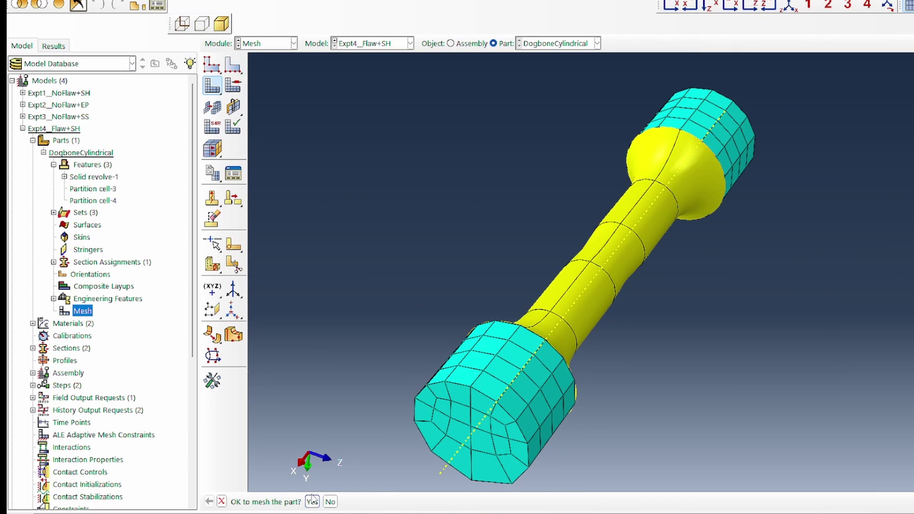
{"action": "left_click", "coordinate": [312, 502]}
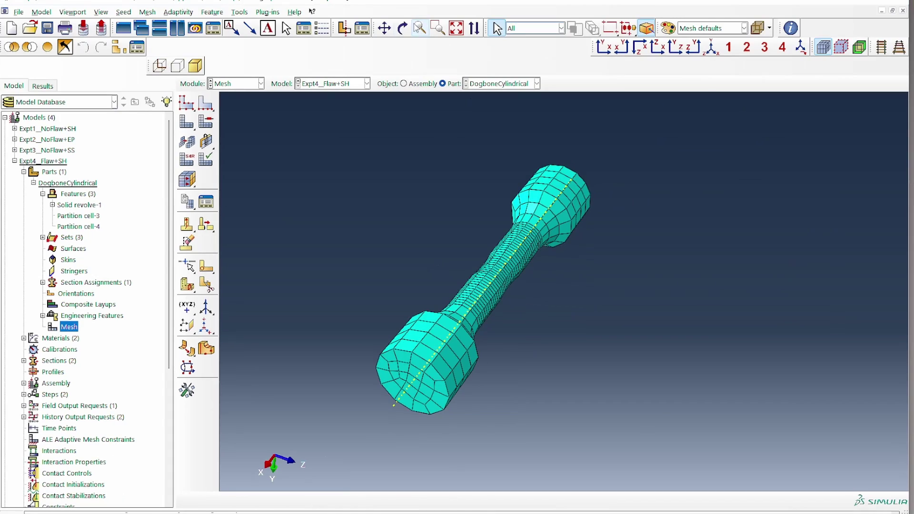
{"action": "left_click", "coordinate": [450, 0]}
{"action": "left_click_drag", "start_coordinate": [399, 295], "coordinate": [798, 257]}
{"action": "left_click_drag", "start_coordinate": [719, 278], "coordinate": [634, 264]}
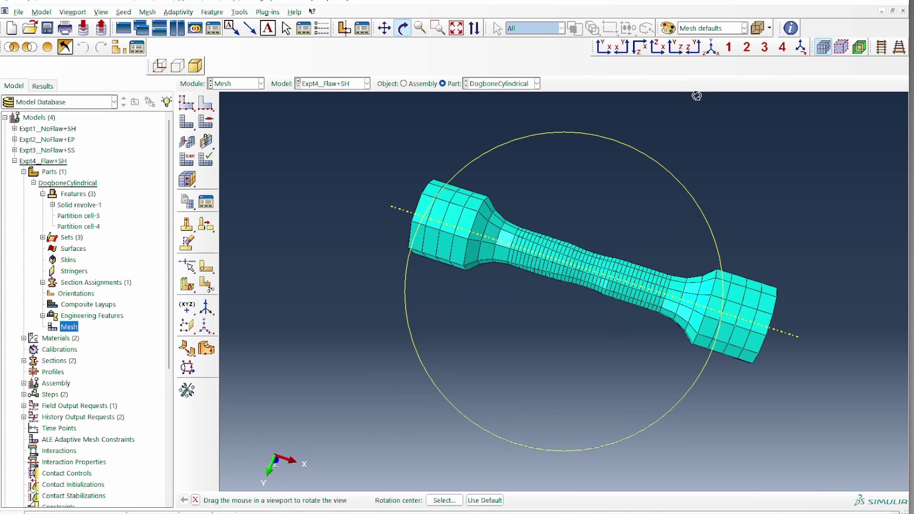
{"action": "left_click", "coordinate": [724, 28]}
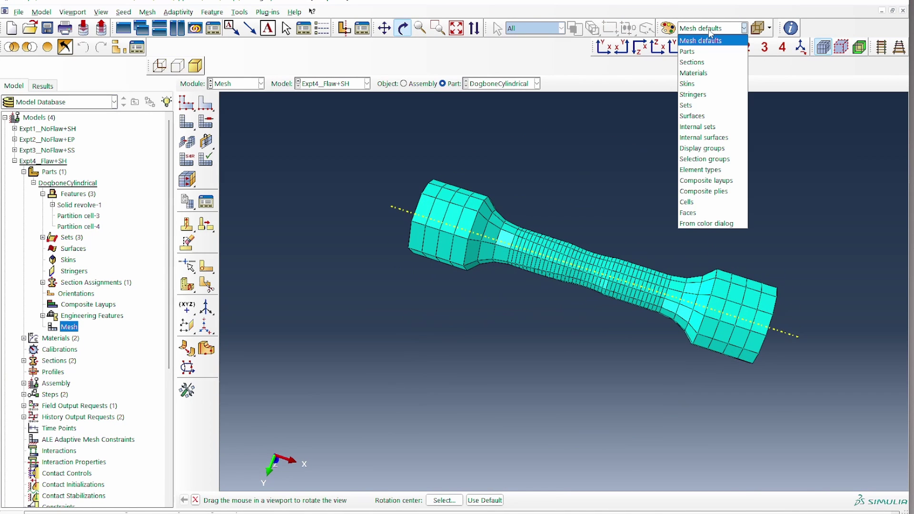
{"action": "left_click", "coordinate": [700, 106]}
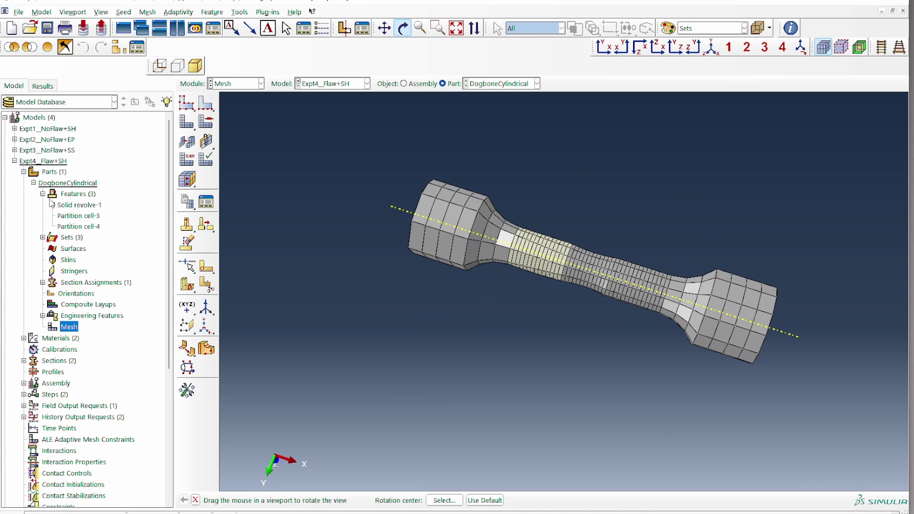
Redefine the GaugeSection set on the reselected gauge-length cells of the notched dogbone
{"action": "left_click", "coordinate": [42, 237]}
{"action": "double_click", "coordinate": [81, 250]}
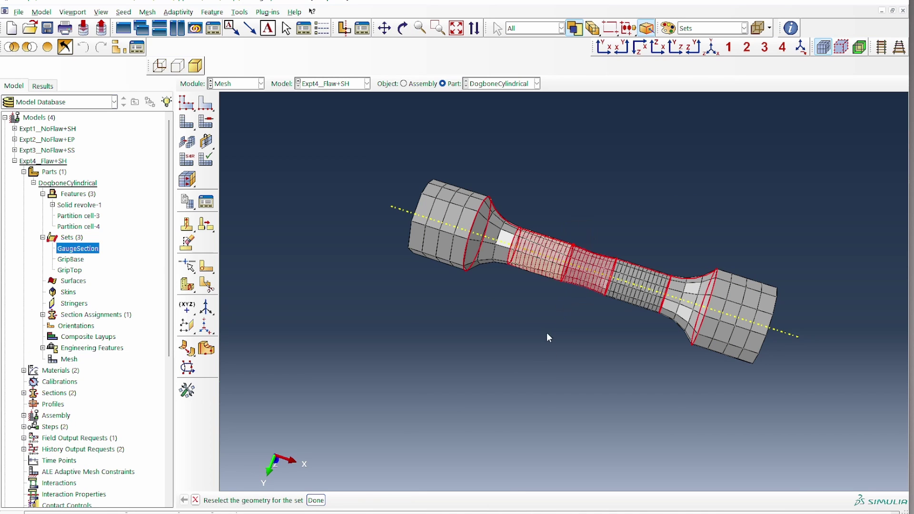
{"action": "left_click_drag", "start_coordinate": [556, 296], "coordinate": [555, 321]}
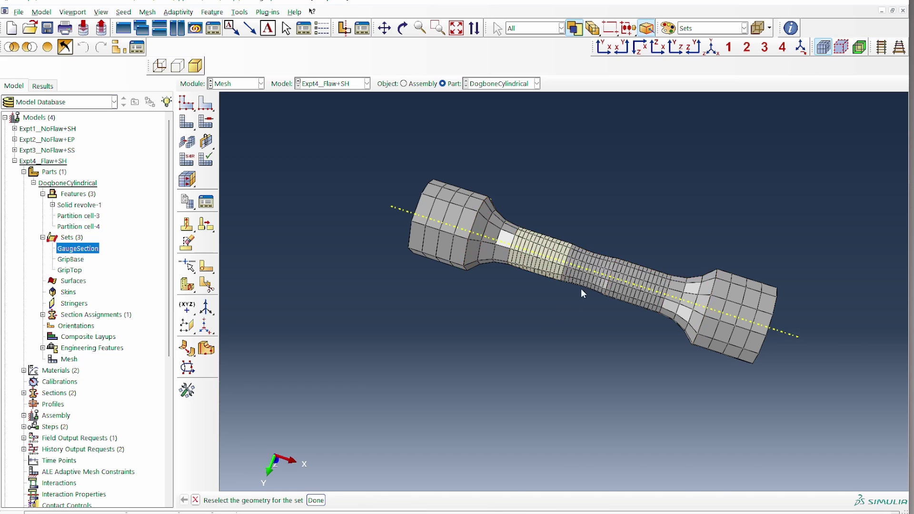
{"action": "scroll", "coordinate": [581, 289], "scroll_direction": "up", "scroll_amount": 2}
{"action": "left_click", "coordinate": [579, 259]}
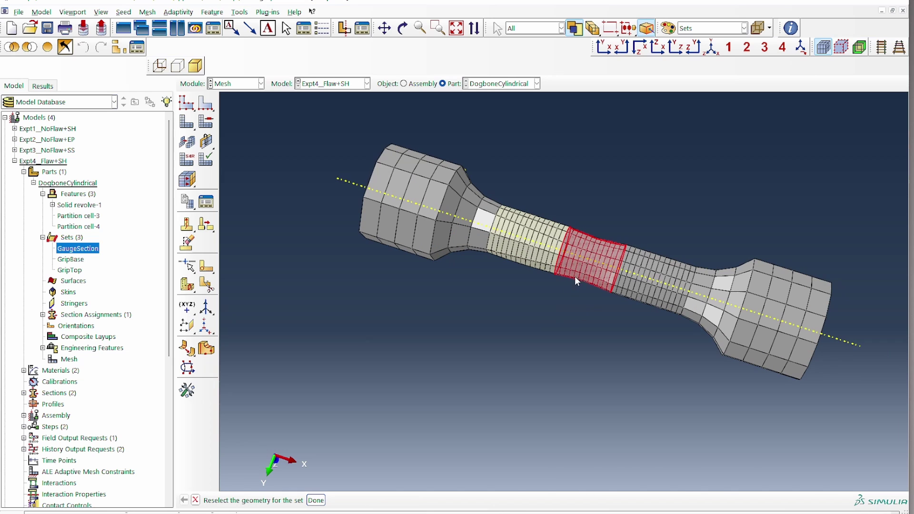
{"action": "left_click", "coordinate": [541, 258]}
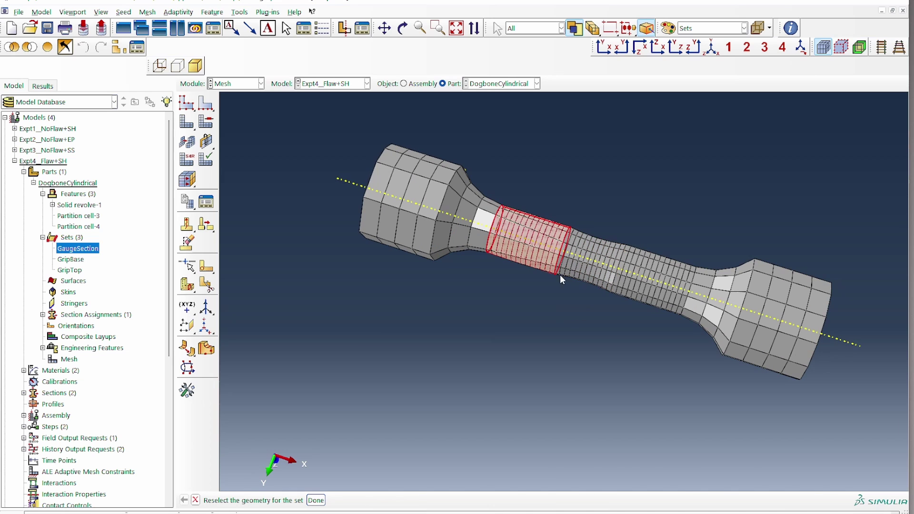
{"action": "left_click", "coordinate": [316, 501]}
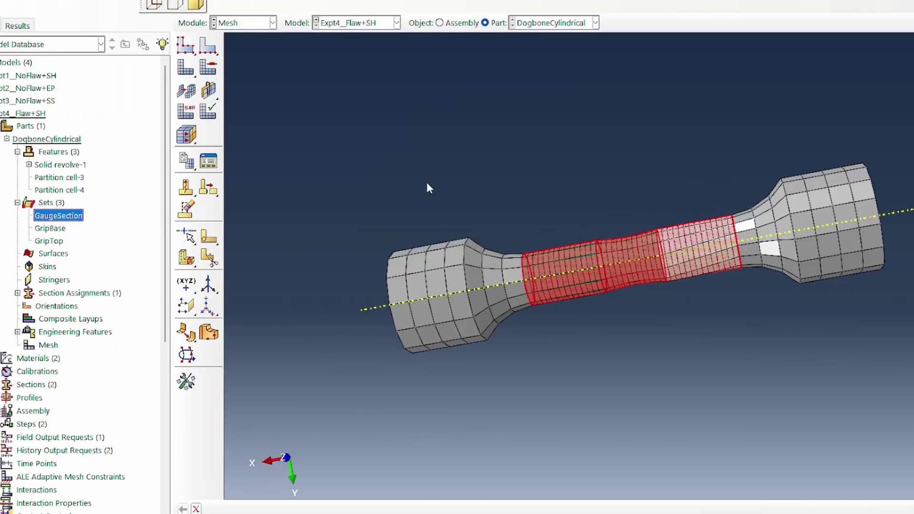
{"action": "left_click_drag", "start_coordinate": [427, 182], "coordinate": [553, 164], "text": "ctrl+alt"}
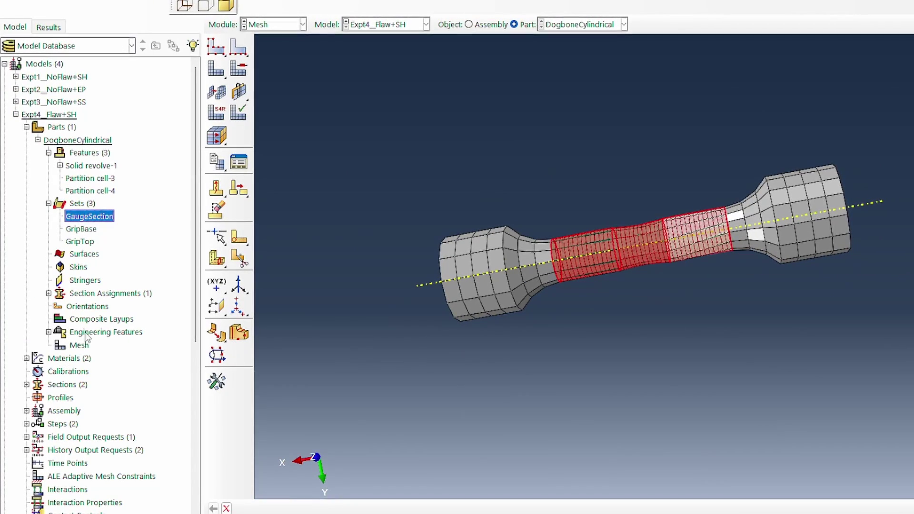
{"action": "scroll", "coordinate": [57, 309], "scroll_direction": "down", "scroll_amount": 1}
Reopen the SteelSection_EP section assignment for editing, leaving its section unchanged
{"action": "left_click", "coordinate": [49, 254]}
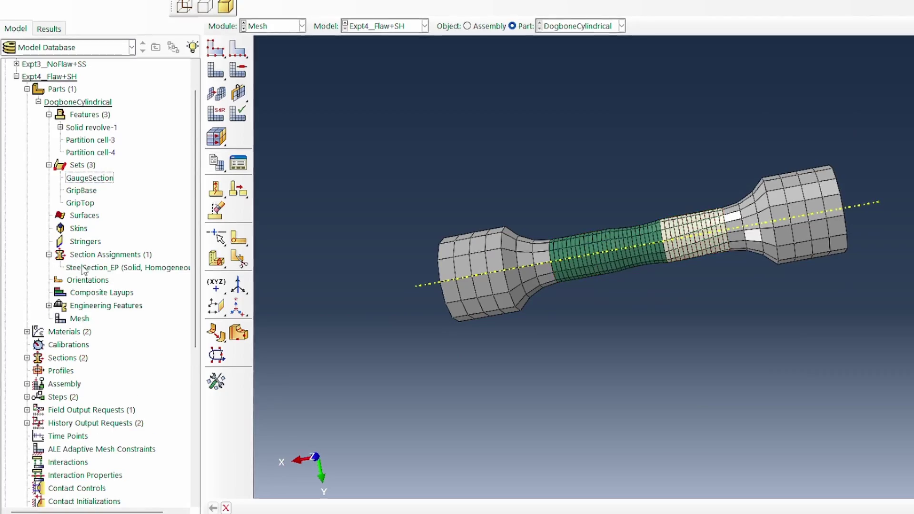
{"action": "double_click", "coordinate": [97, 269]}
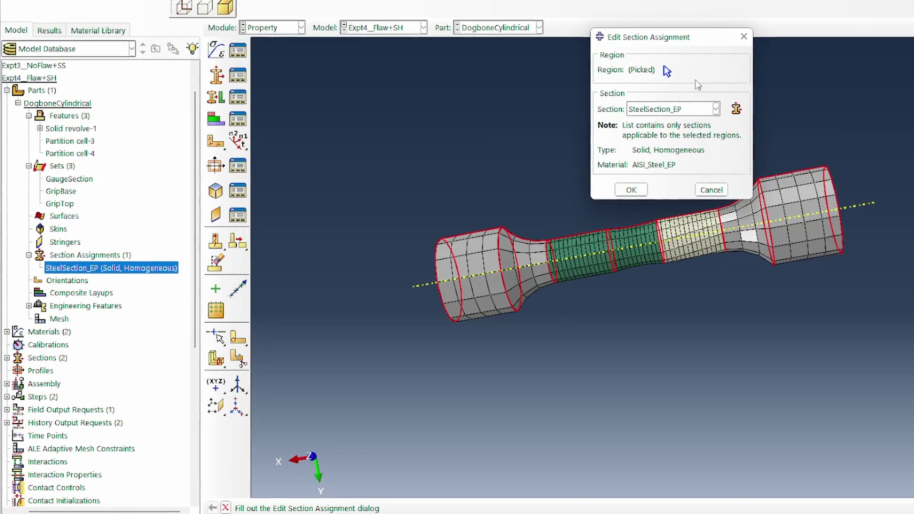
{"action": "left_click", "coordinate": [683, 110]}
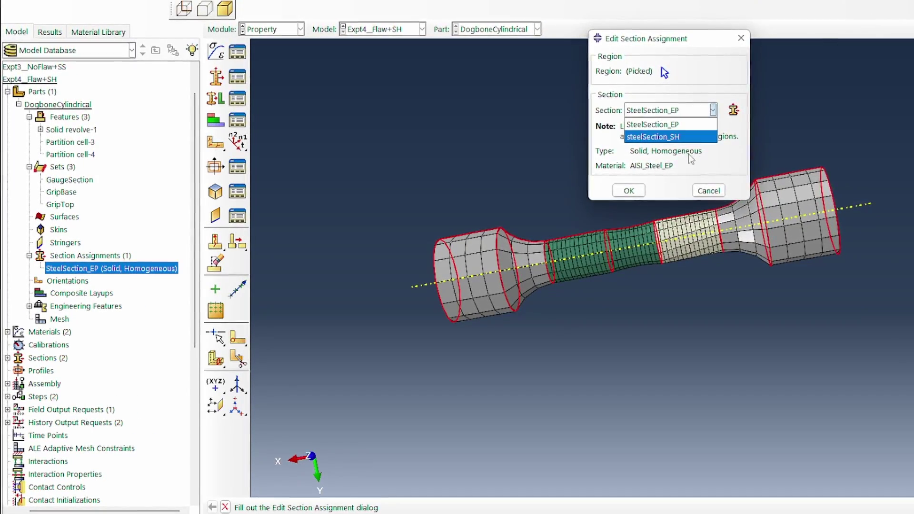
{"action": "left_click", "coordinate": [666, 124]}
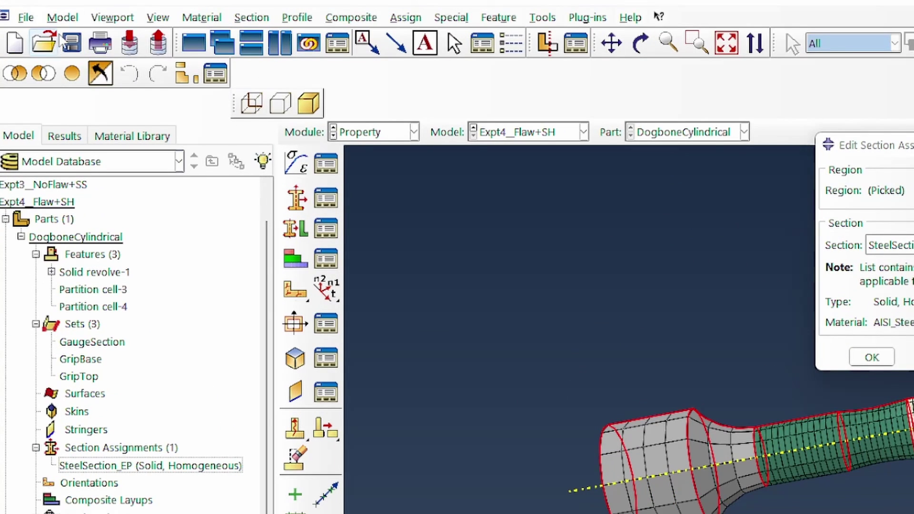
{"action": "left_click", "coordinate": [62, 17]}
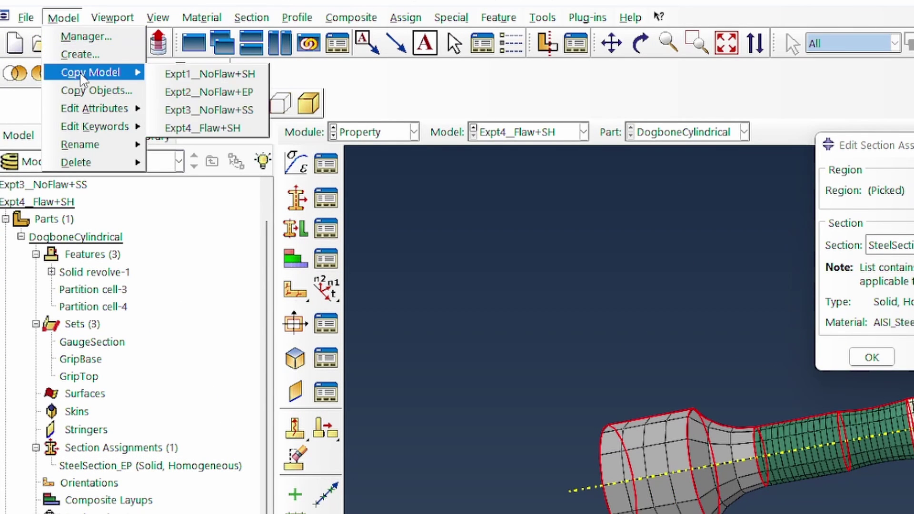
Set up Copy Objects from Expt3_NoFlaw+SS to Expt4_Flaw+SH with the steel materials and sections selected
{"action": "left_click", "coordinate": [88, 90]}
{"action": "left_click", "coordinate": [128, 125]}
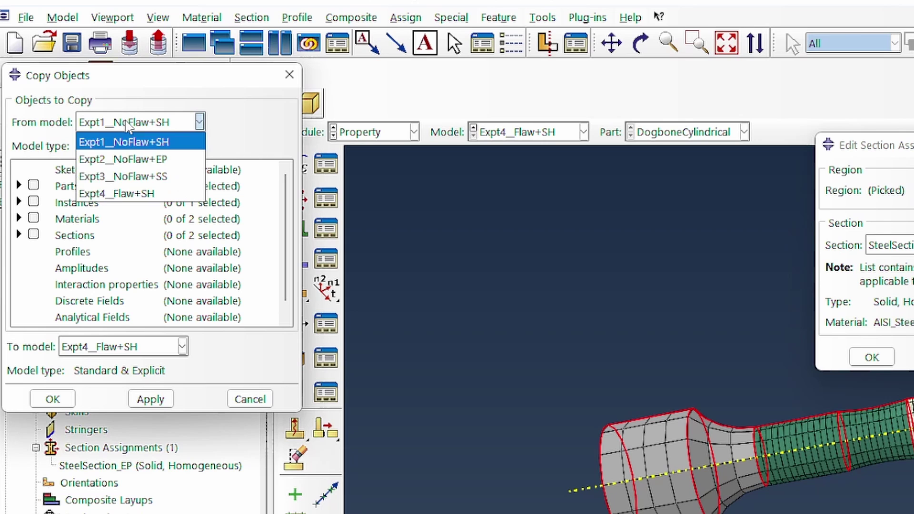
{"action": "left_click", "coordinate": [136, 177]}
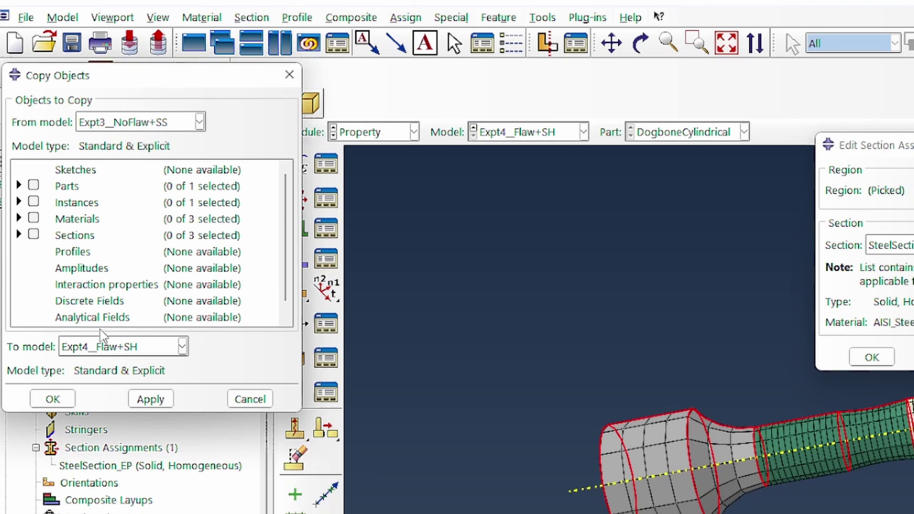
{"action": "left_click", "coordinate": [112, 351]}
{"action": "left_click", "coordinate": [112, 351]}
{"action": "left_click", "coordinate": [18, 218]}
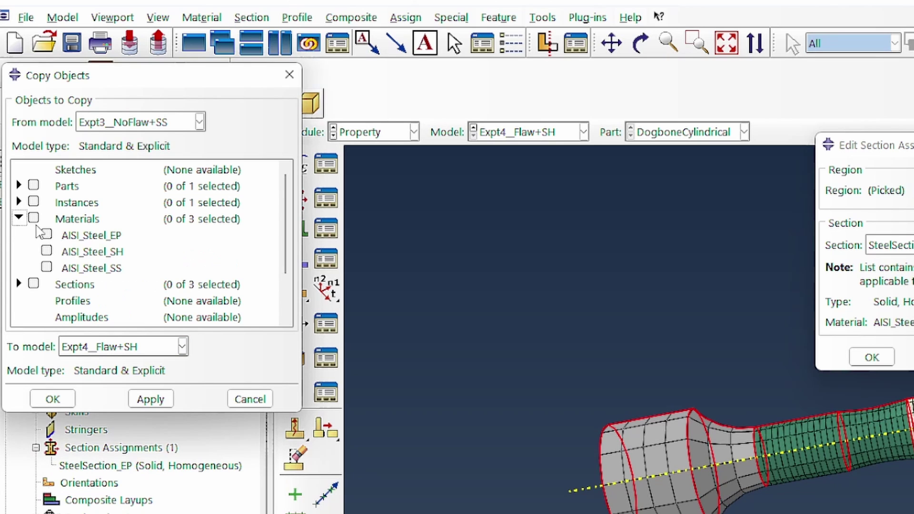
{"action": "left_click", "coordinate": [19, 284]}
{"action": "scroll", "coordinate": [81, 258], "scroll_direction": "down", "scroll_amount": 3}
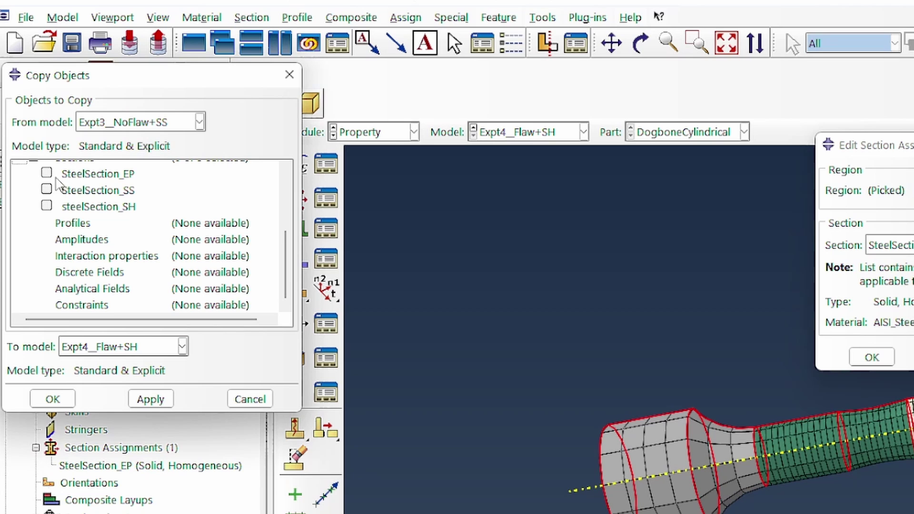
{"action": "left_click", "coordinate": [46, 173]}
{"action": "left_click", "coordinate": [46, 190]}
Copy them, overwriting all existing materials and sections, and close the copy window
{"action": "left_click", "coordinate": [149, 399]}
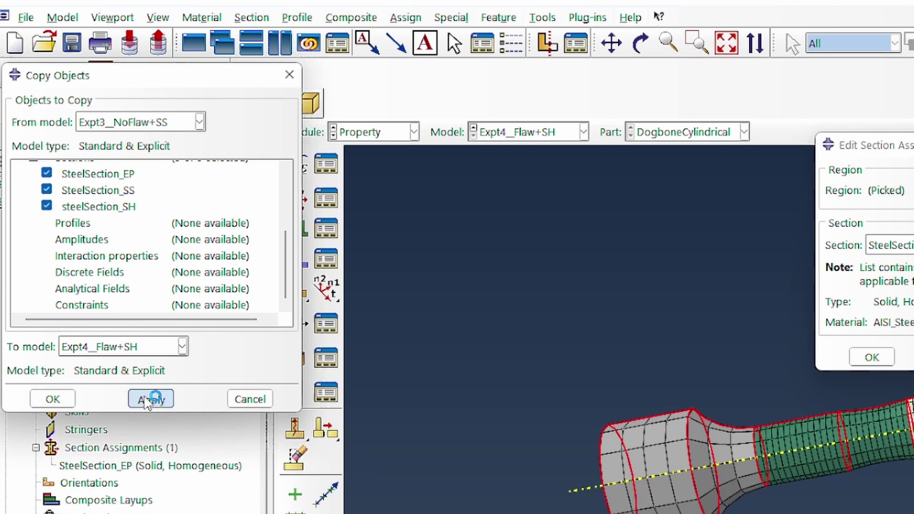
{"action": "left_click", "coordinate": [112, 279]}
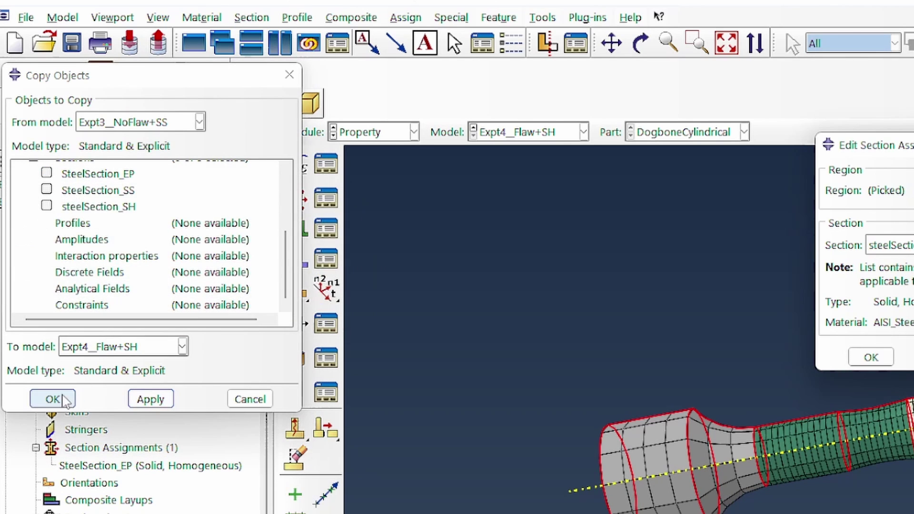
{"action": "left_click", "coordinate": [53, 400]}
{"action": "left_click", "coordinate": [113, 172]}
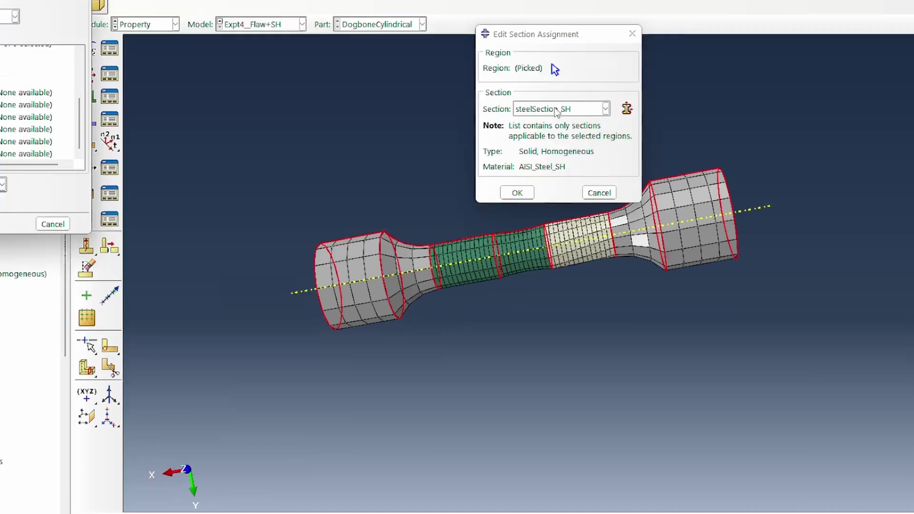
Assign steelSection_SH to the dogbone region and reopen the assignment to verify it
{"action": "left_click", "coordinate": [621, 153]}
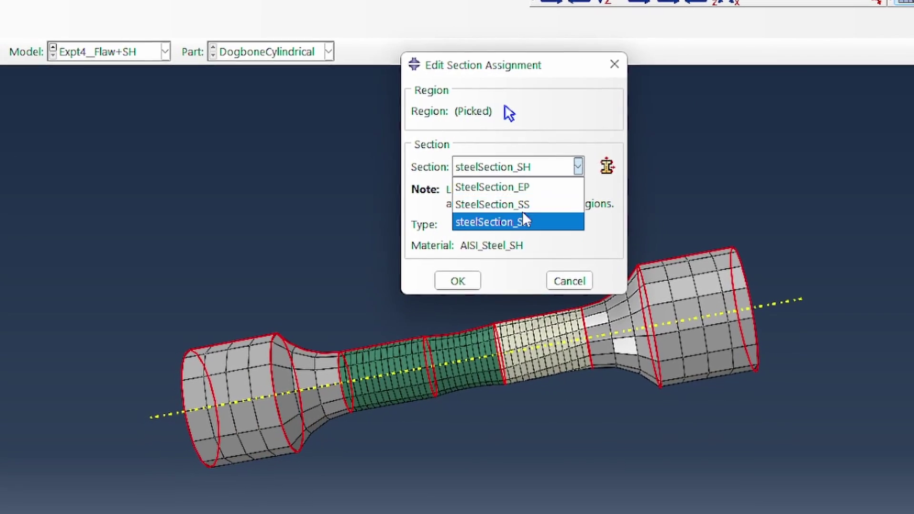
{"action": "left_click", "coordinate": [526, 223]}
{"action": "left_click", "coordinate": [464, 278]}
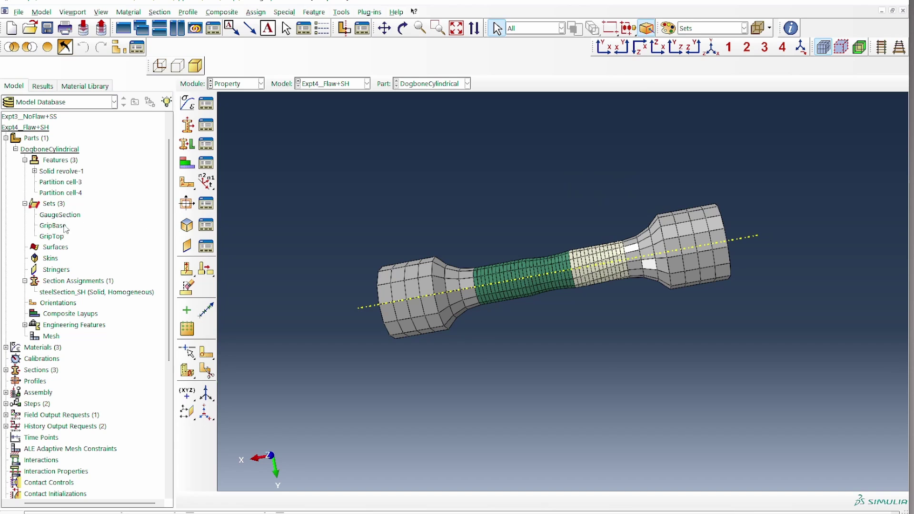
{"action": "double_click", "coordinate": [99, 291]}
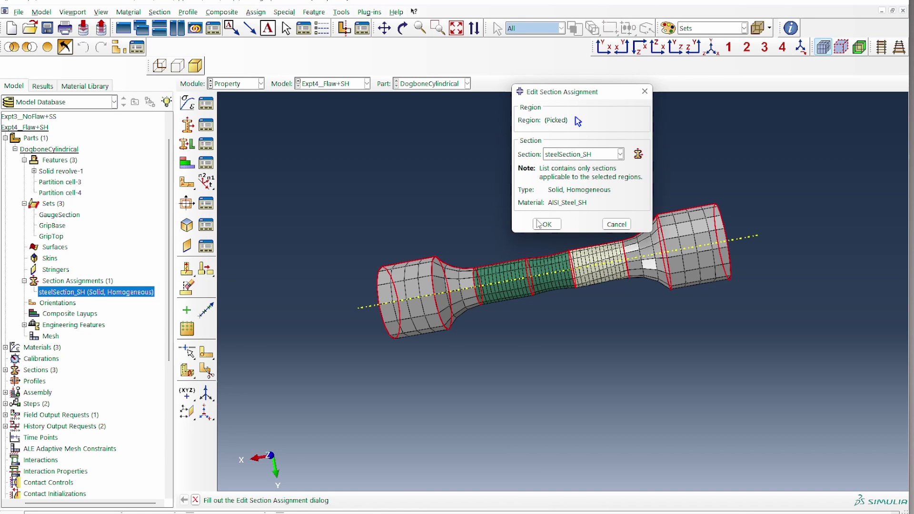
{"action": "left_click", "coordinate": [547, 224]}
{"action": "scroll", "coordinate": [127, 236], "scroll_direction": "down", "scroll_amount": 6}
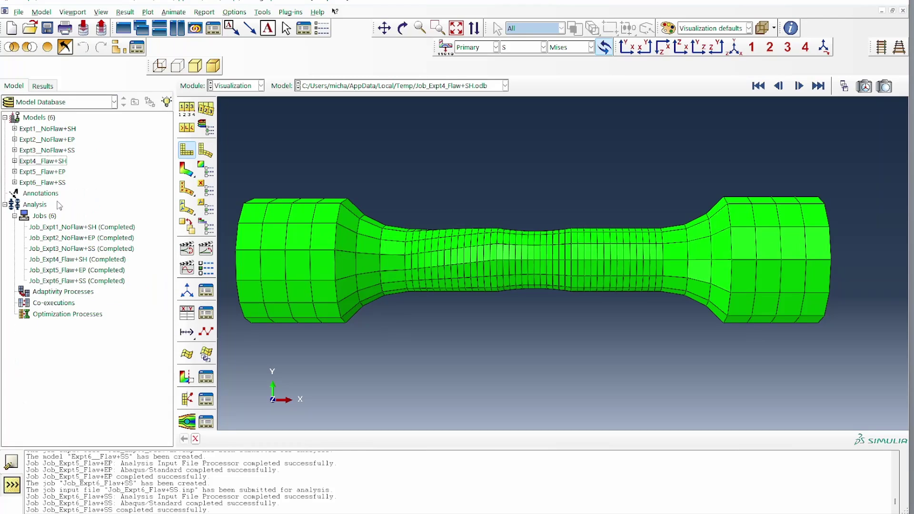
Load Job_Expt4_Flaw+SH results, plot and animate its von Mises contour, then return to the model tree
{"action": "right_click", "coordinate": [79, 263]}
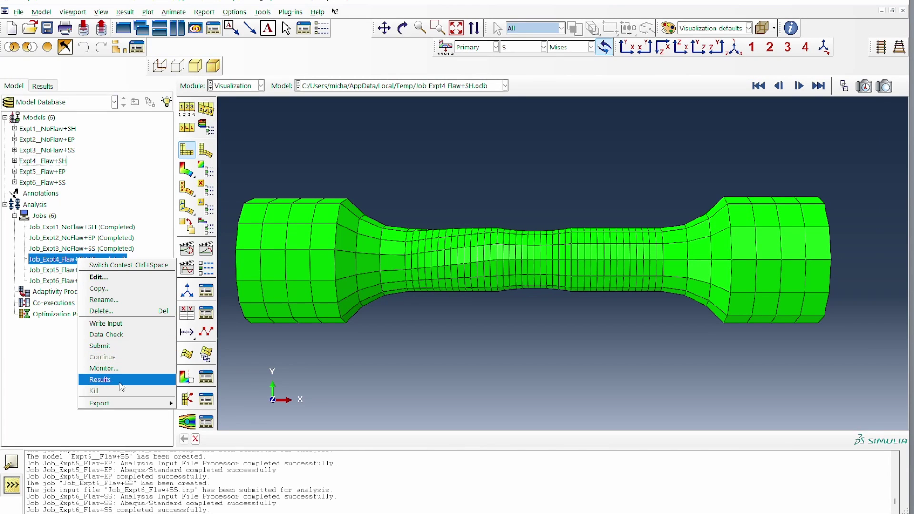
{"action": "left_click", "coordinate": [100, 378]}
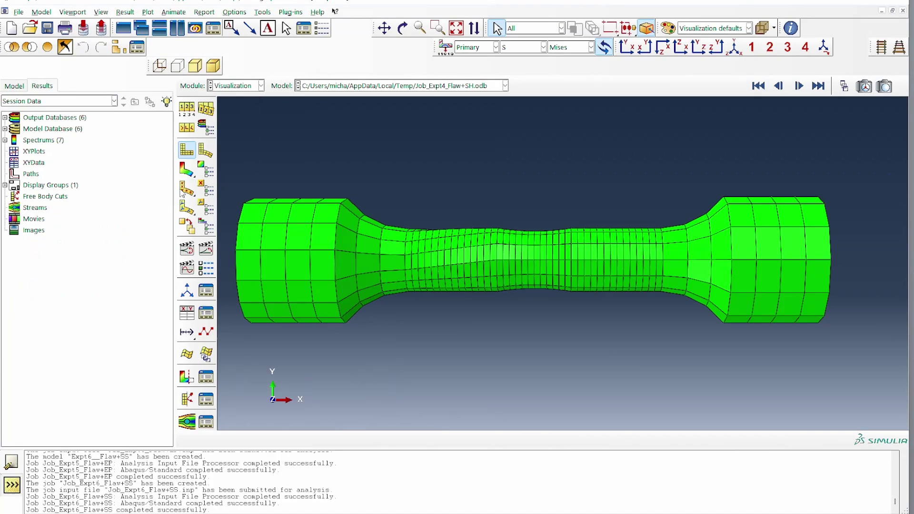
{"action": "left_click", "coordinate": [187, 170]}
{"action": "left_click", "coordinate": [186, 252]}
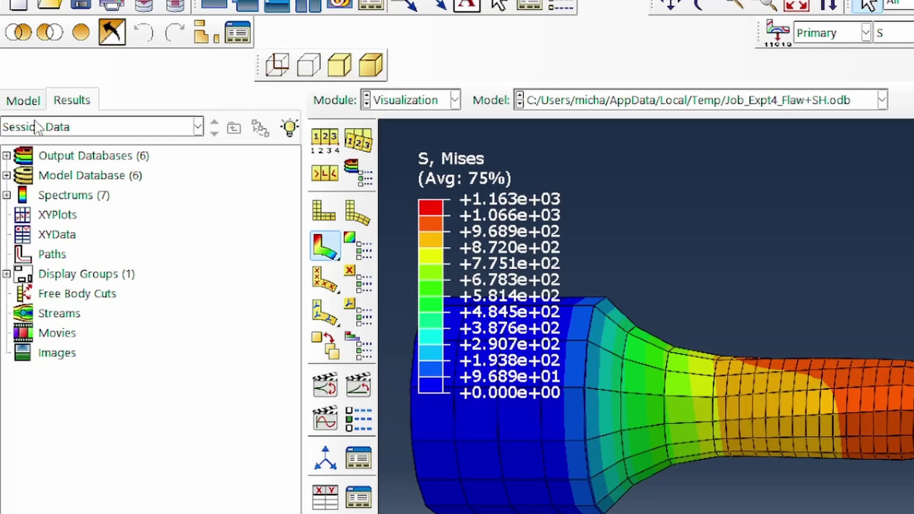
{"action": "left_click", "coordinate": [24, 100]}
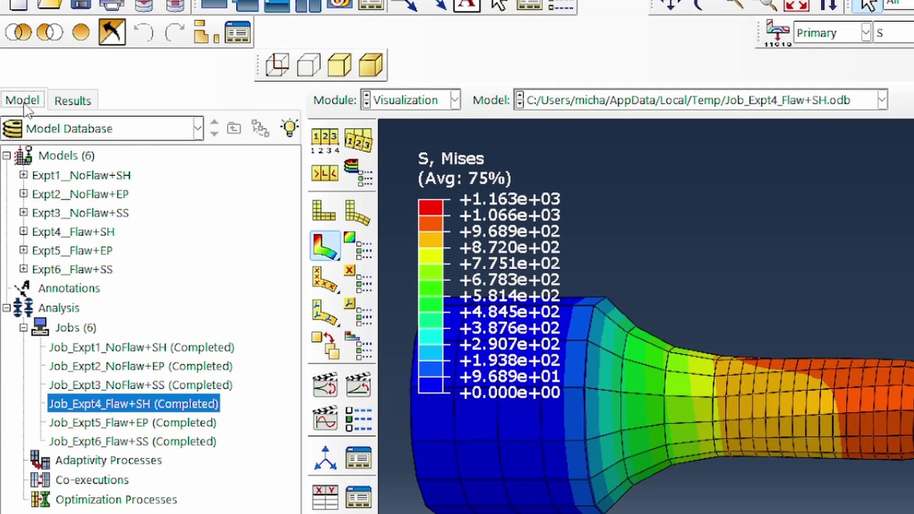
Load Job_Expt5_Flaw+EP results and plot its von Mises contour, peaking at 3.050e+02
{"action": "left_click", "coordinate": [85, 252]}
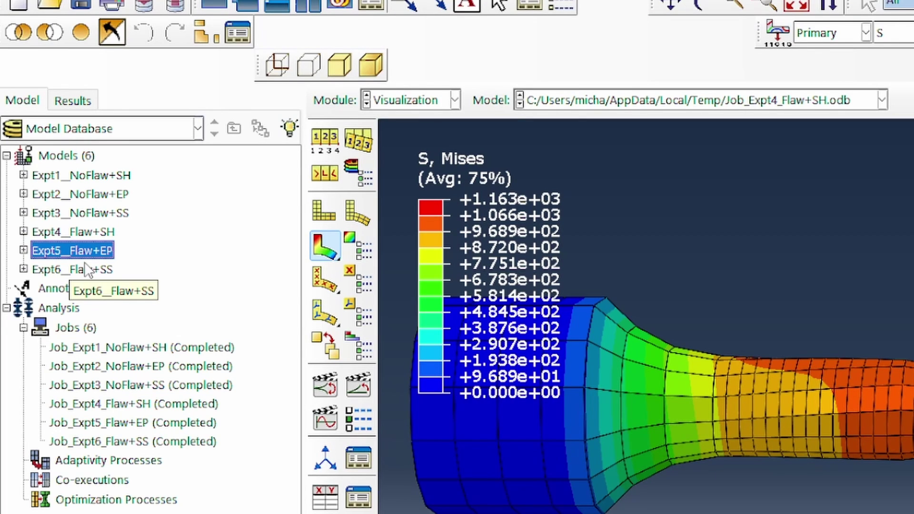
{"action": "right_click", "coordinate": [117, 429]}
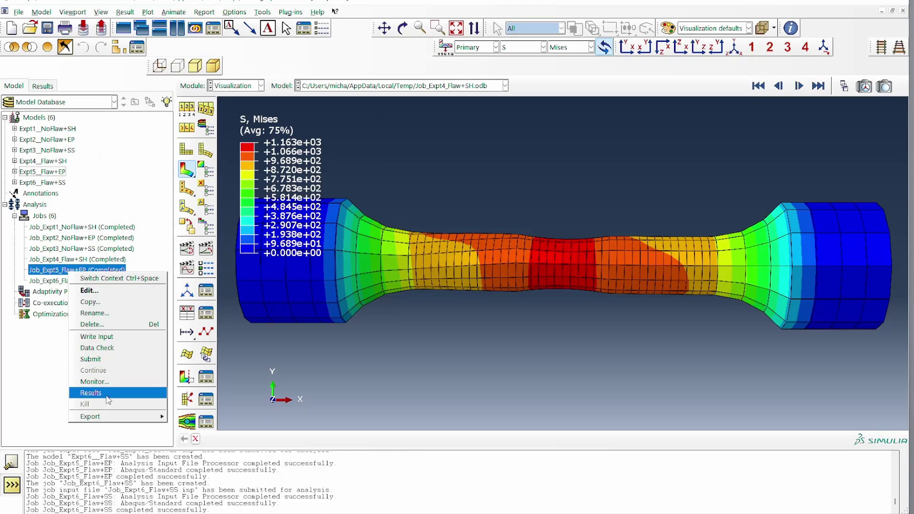
{"action": "left_click", "coordinate": [157, 513]}
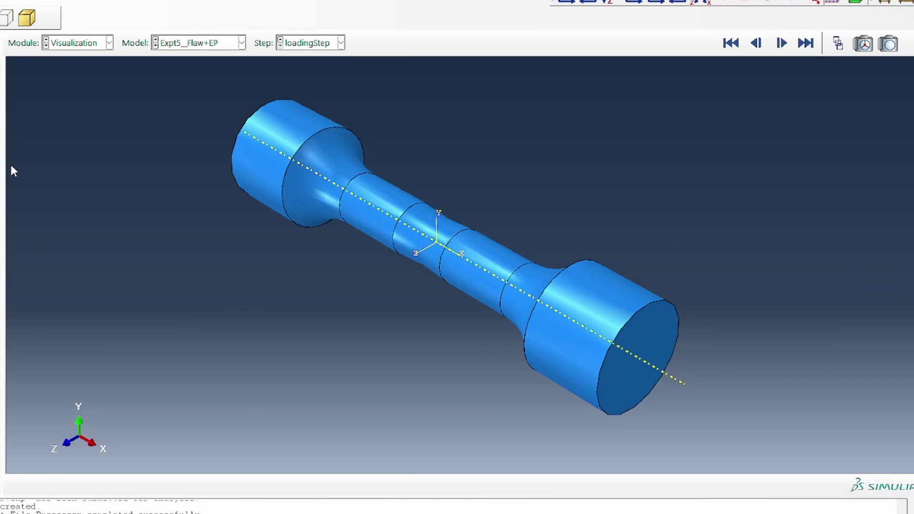
{"action": "left_click", "coordinate": [16, 148]}
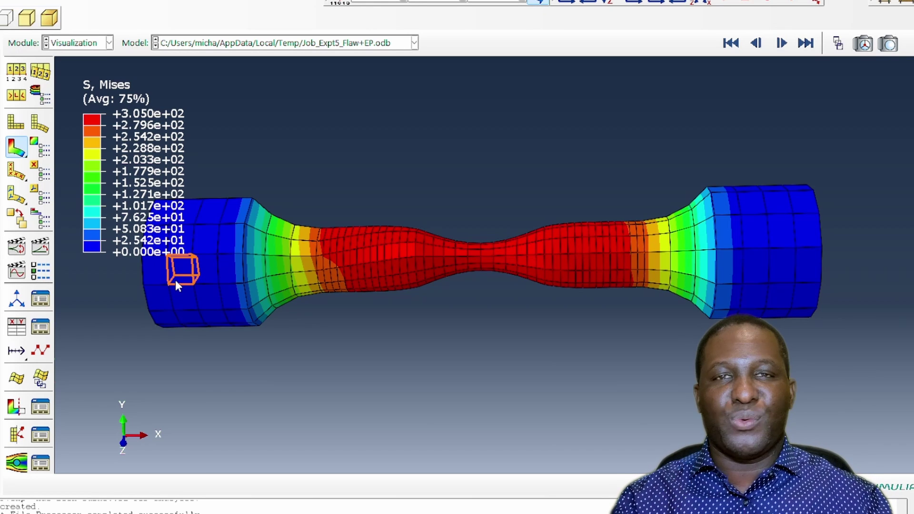
Play the scale-factor deformation animation of the Expt5_Flaw+EP Mises contour
{"action": "left_click", "coordinate": [18, 249]}
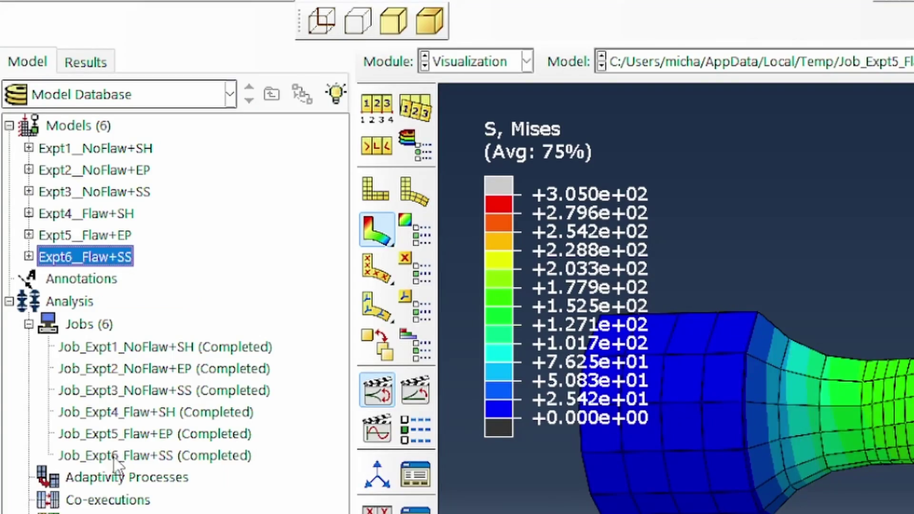
Load Job_Expt6_Flaw+SS results in front view and animate its von Mises contour
{"action": "right_click", "coordinate": [118, 453]}
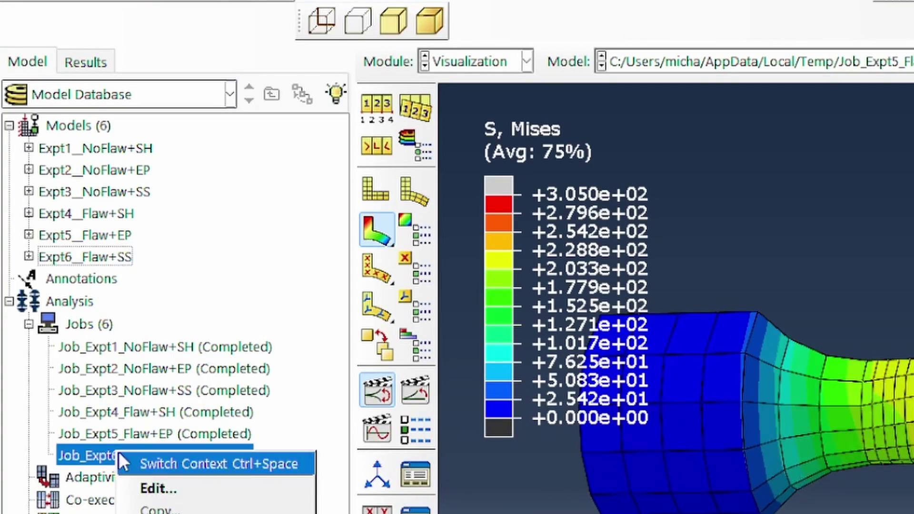
{"action": "left_click", "coordinate": [120, 458]}
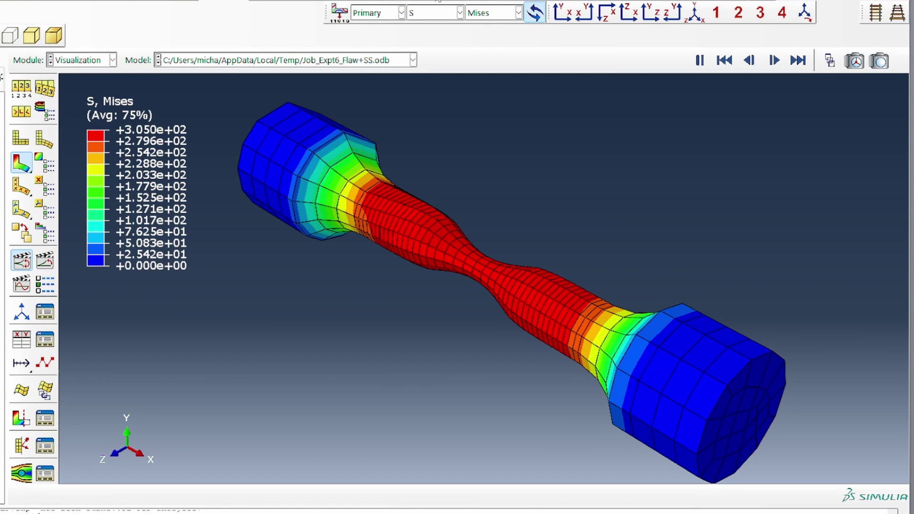
{"action": "left_click", "coordinate": [562, 13]}
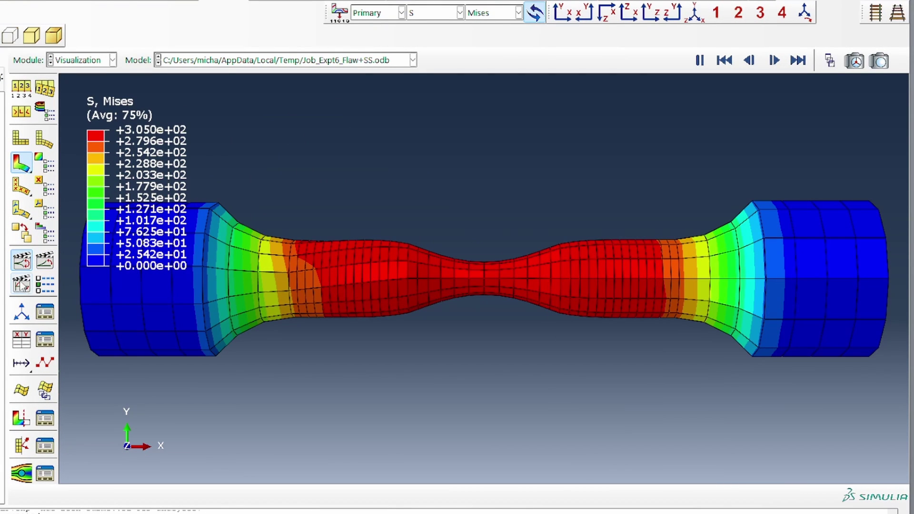
{"action": "left_click", "coordinate": [21, 260]}
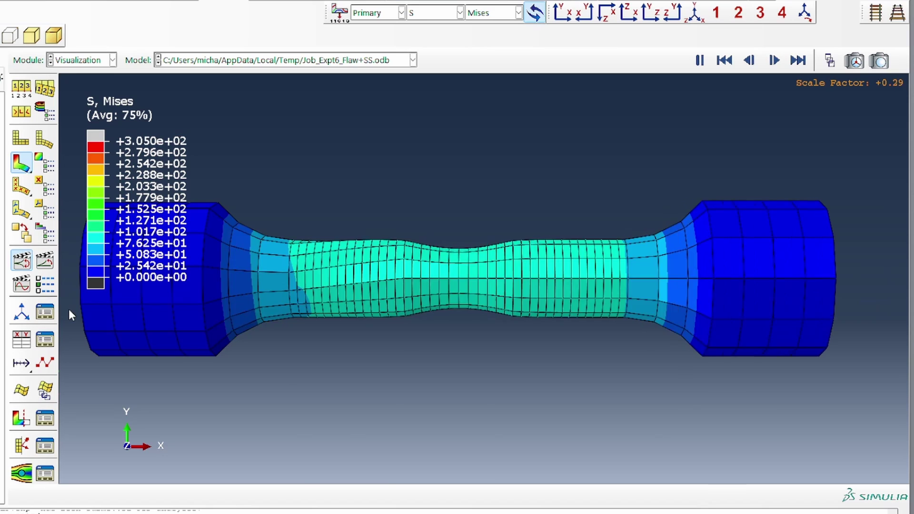